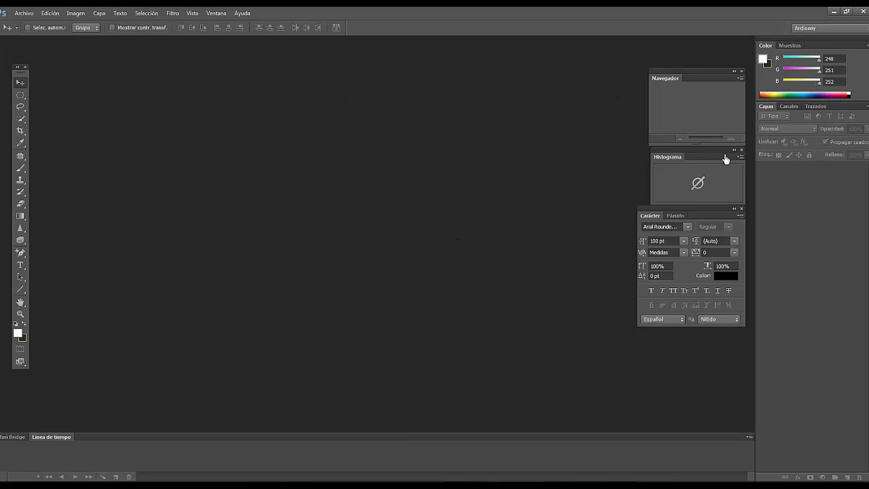
Switch to the curso workspace and return to the Ardiseny workspace
click(843, 32)
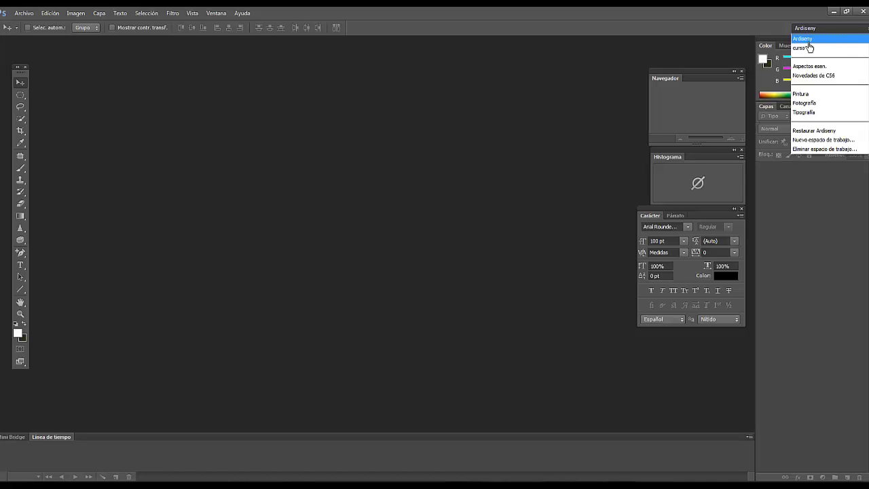
click(802, 48)
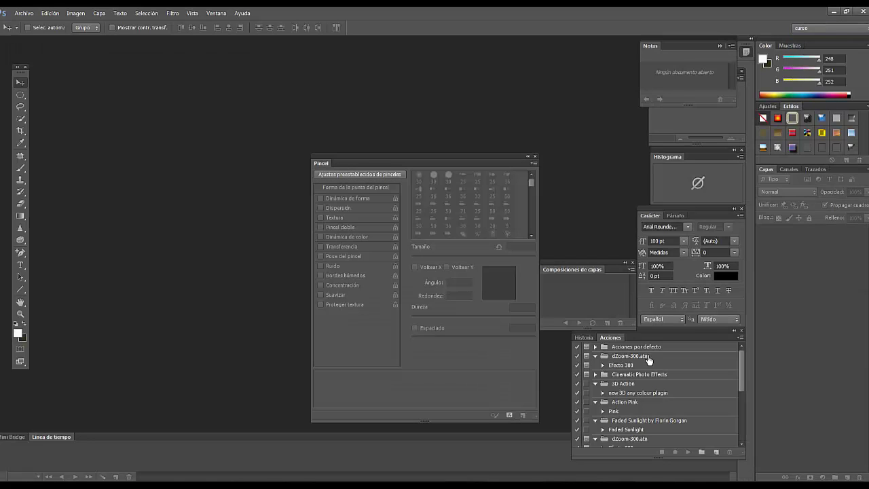
click(842, 32)
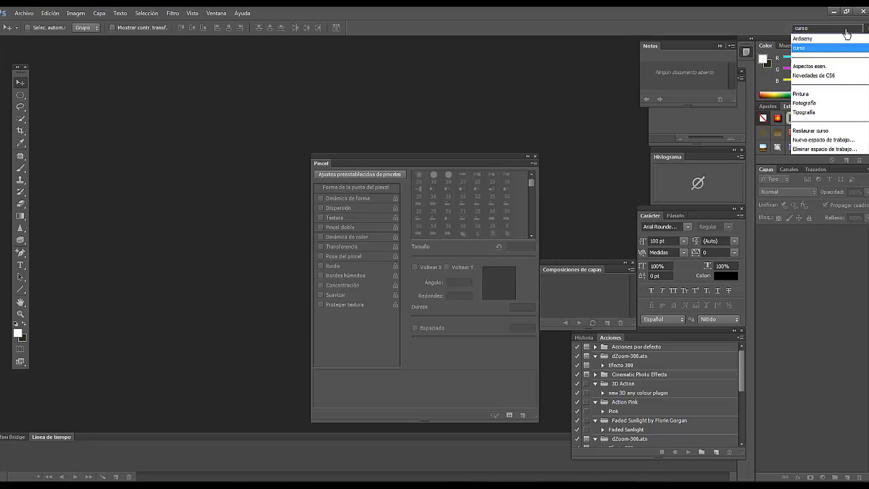
click(846, 44)
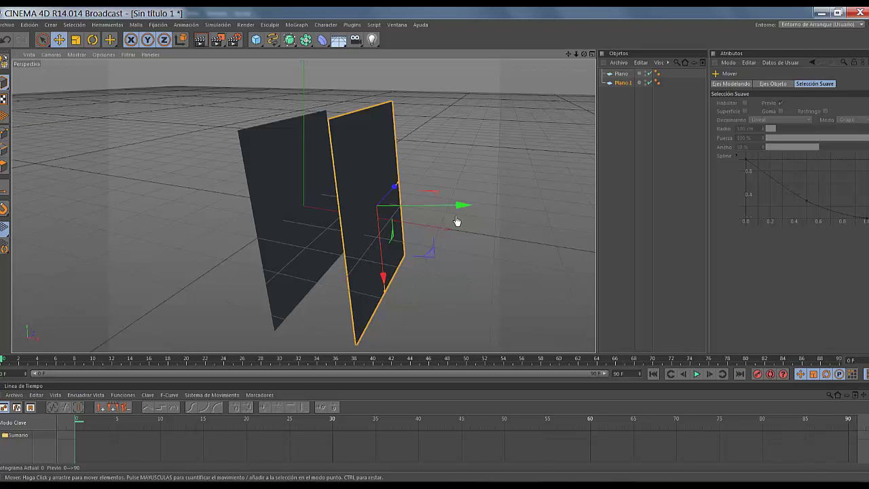
Switch to Cinema 4D and duplicate the Plano.1 plane twice
drag(476, 237, 468, 218)
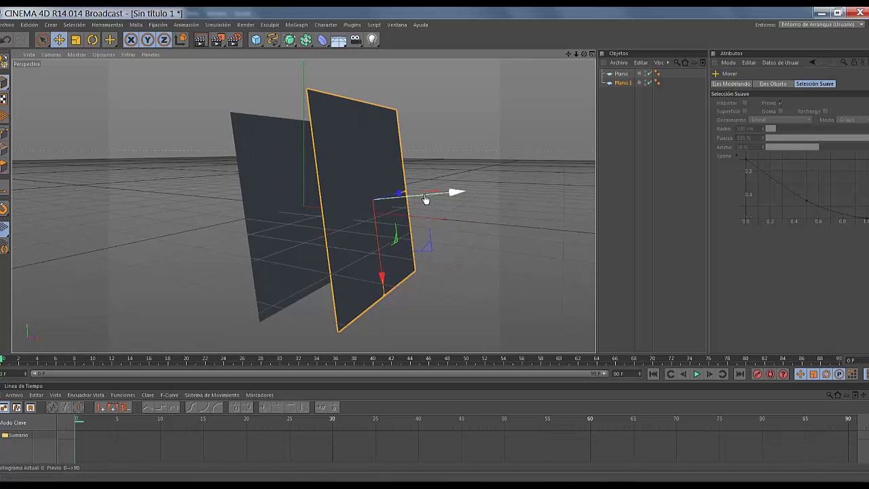
click(624, 85)
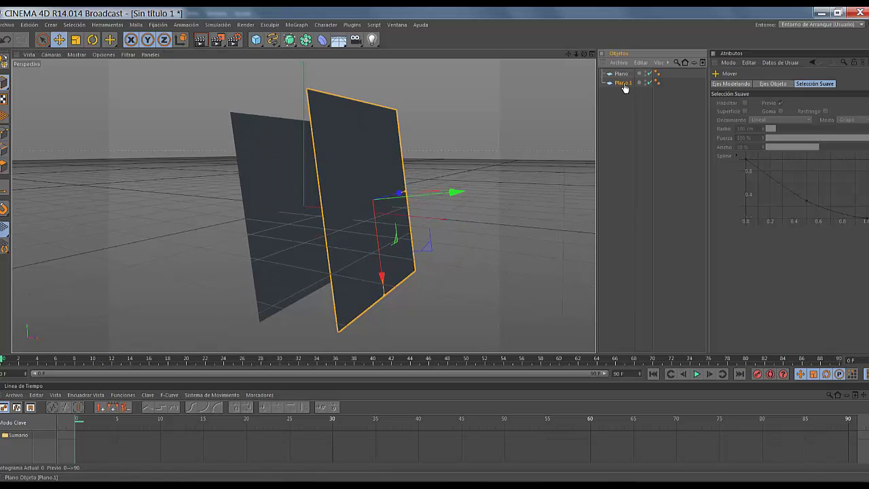
key(ctrl+v)
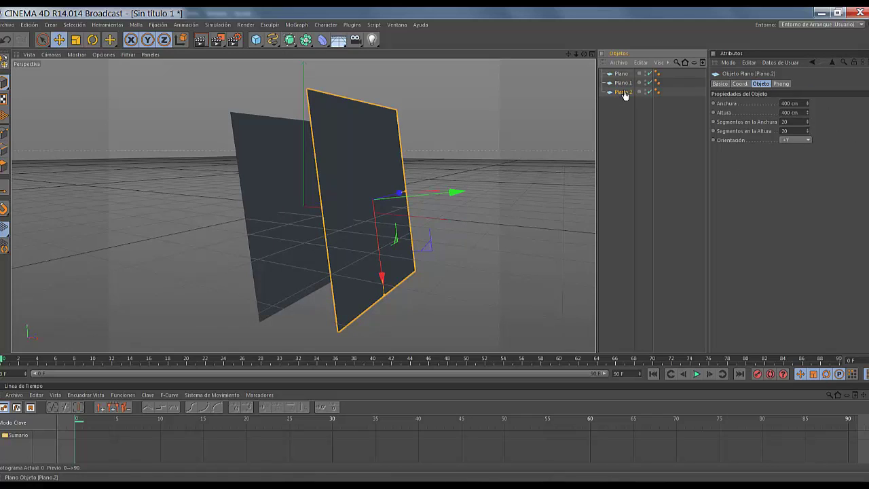
key(ctrl+v)
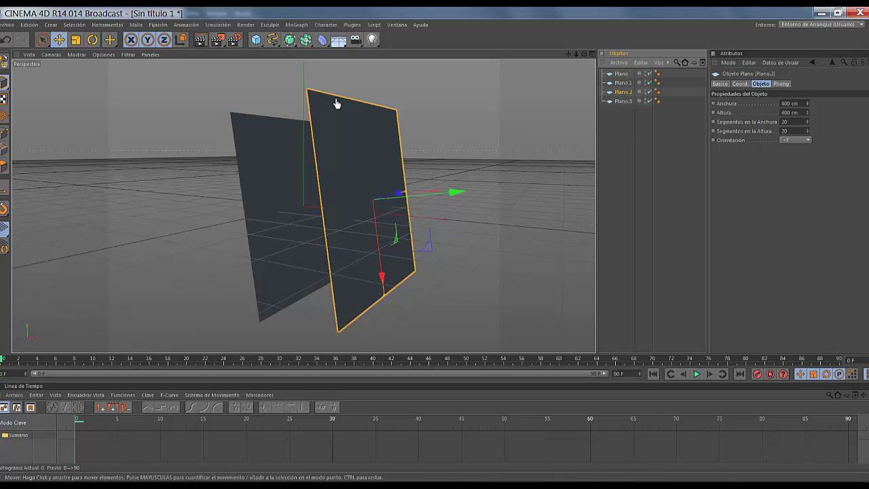
Move Plano.2 about 178 cm along its Y axis and Plano.3 farther out along the same axis to space the planes
click(59, 39)
drag(420, 202, 512, 196)
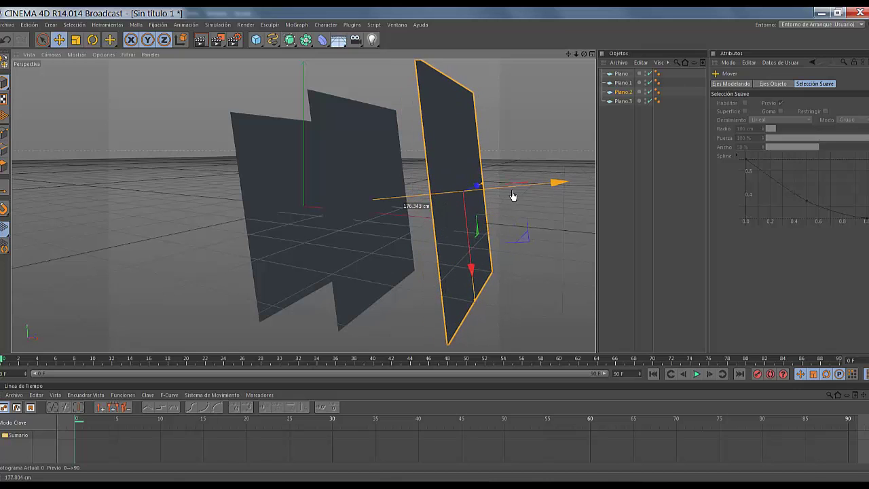
click(619, 100)
drag(396, 202, 568, 200)
scroll(561, 261, down, 5)
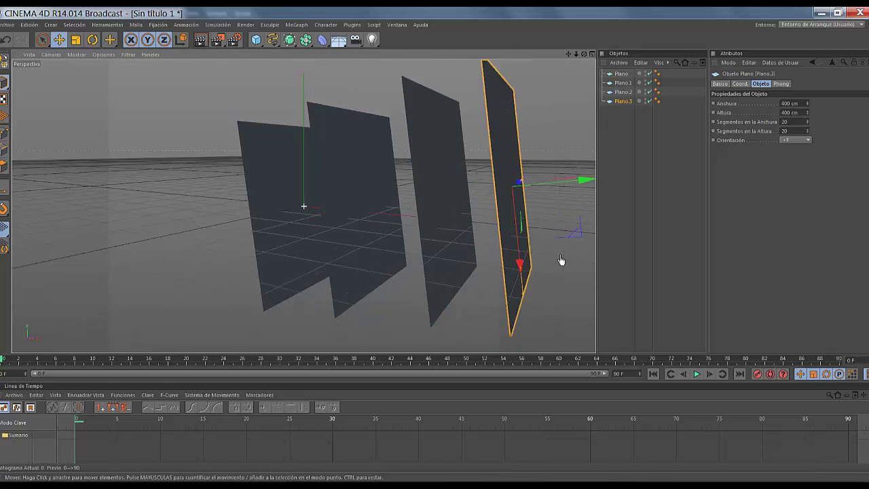
Move the rearmost plane, Plano, along its Z axis so it sits out of line with the other planes
drag(512, 268, 457, 328)
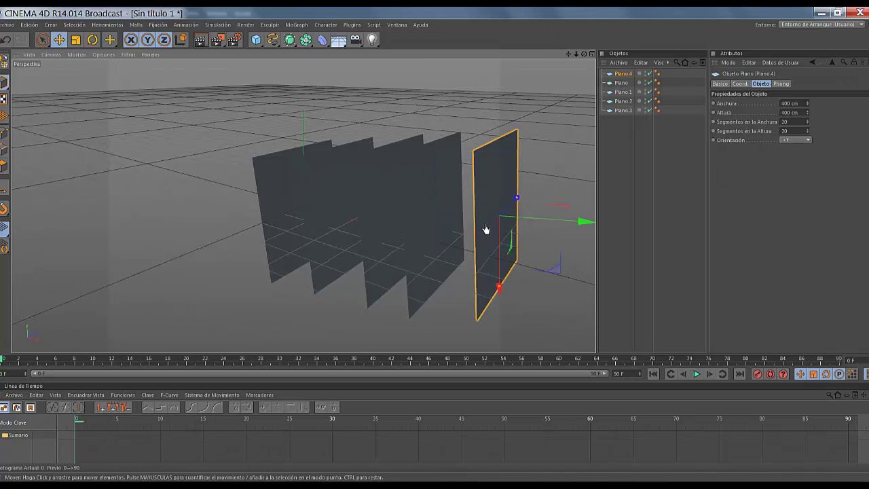
click(286, 212)
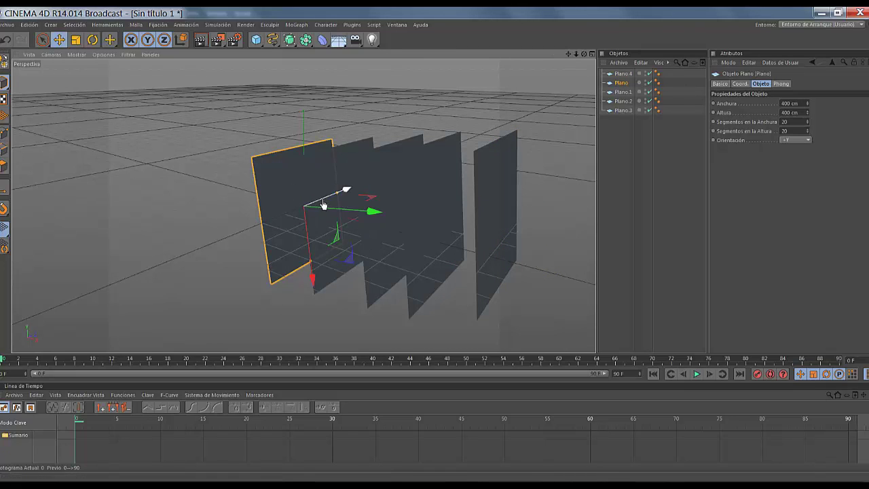
drag(321, 199, 290, 216)
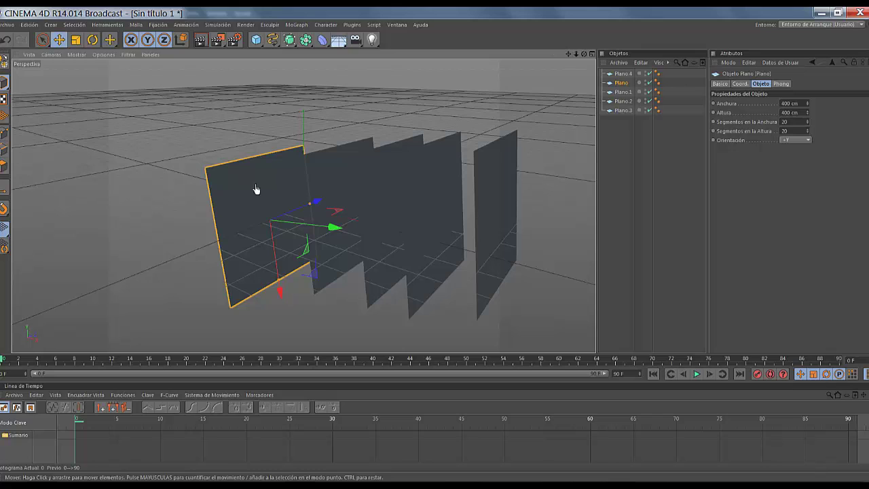
drag(284, 218, 302, 208)
Shift Plano.1 and Plano.2 along their Z axes by different amounts to stagger the row of planes
click(326, 184)
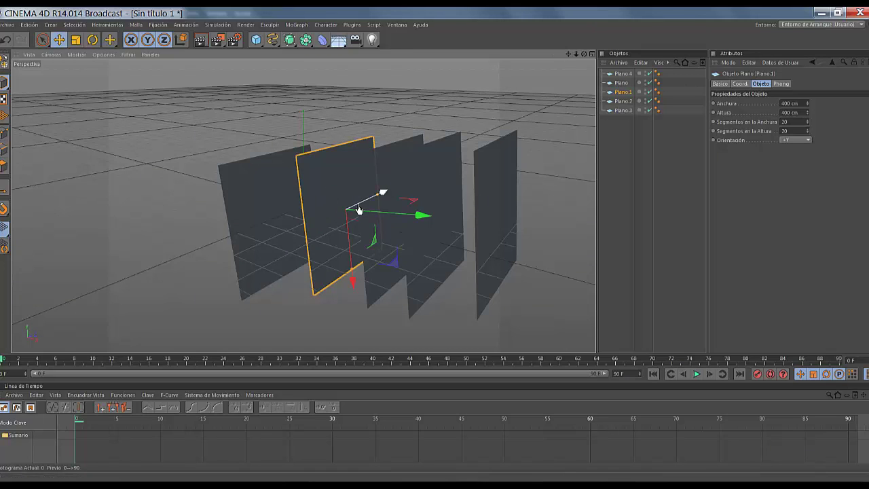
drag(355, 211, 343, 216)
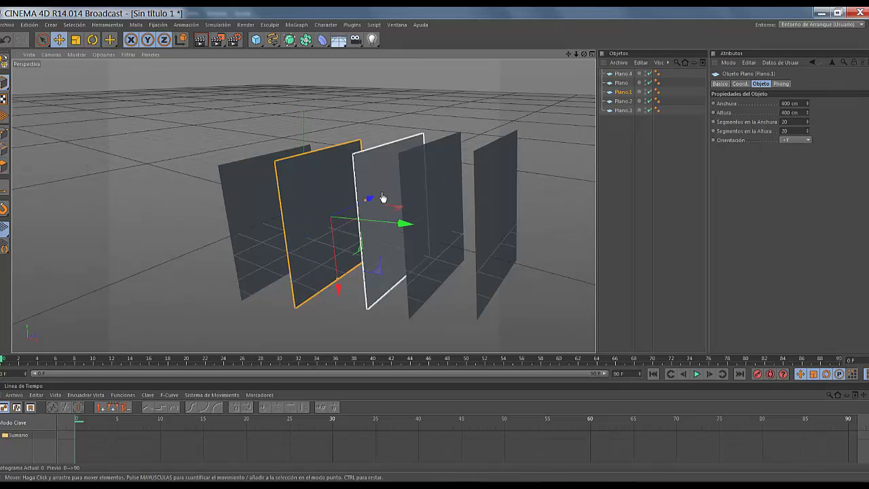
click(382, 197)
drag(413, 212, 406, 216)
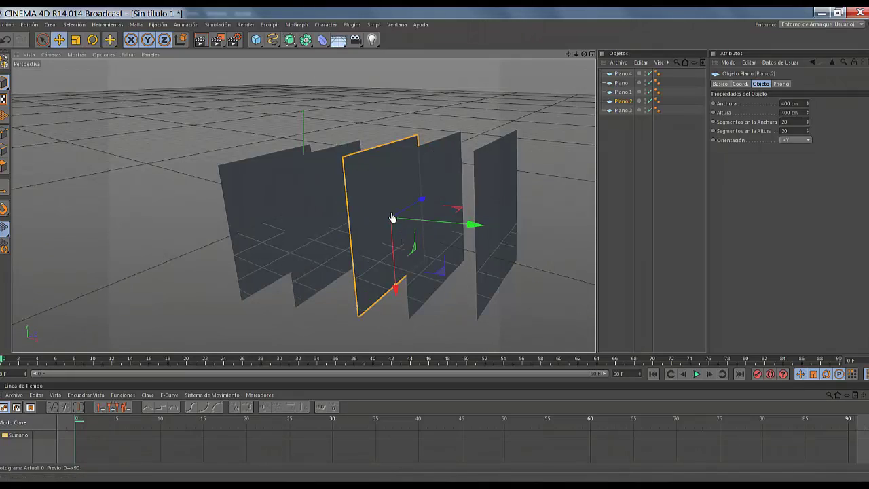
click(438, 210)
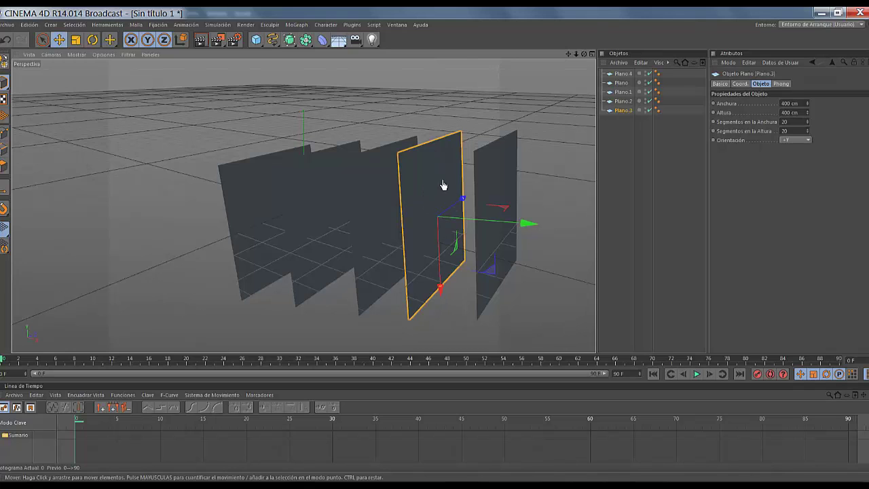
click(501, 196)
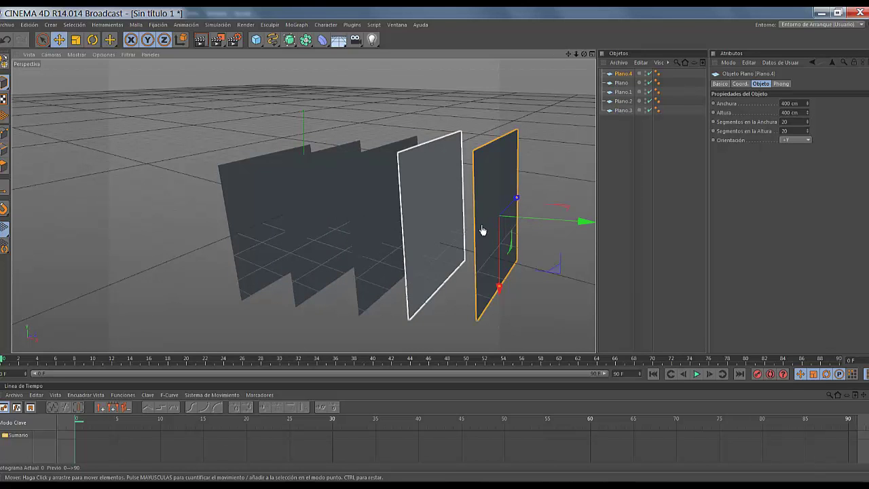
Slide Plano.3 and Plano.2 along their Z axes to line them up behind the front plane
alt+drag(542, 253, 446, 240)
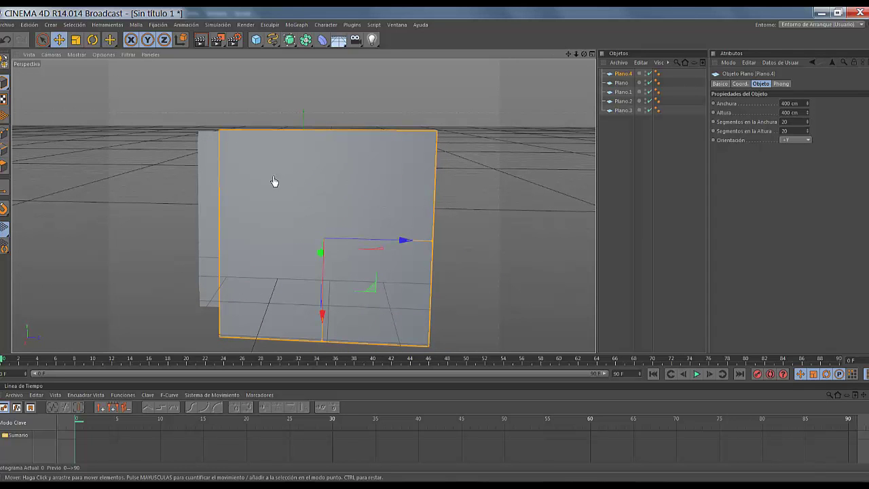
alt+drag(386, 179, 387, 292)
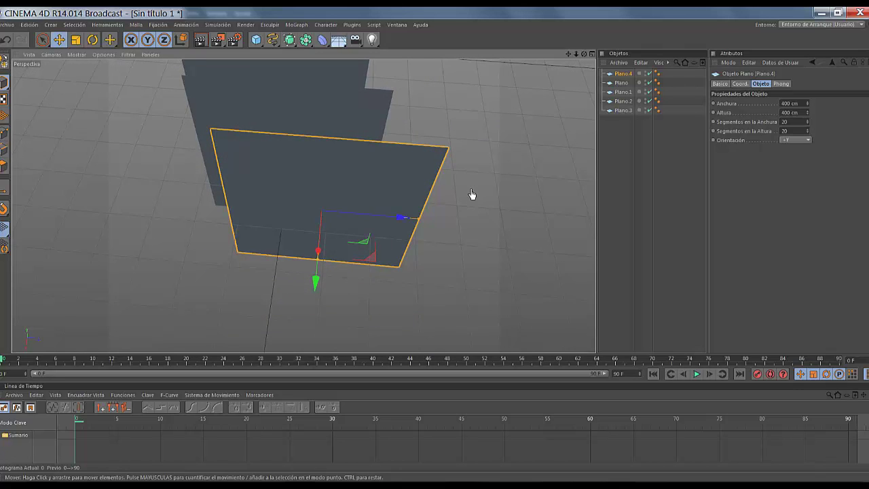
alt+drag(473, 194, 355, 208)
click(381, 146)
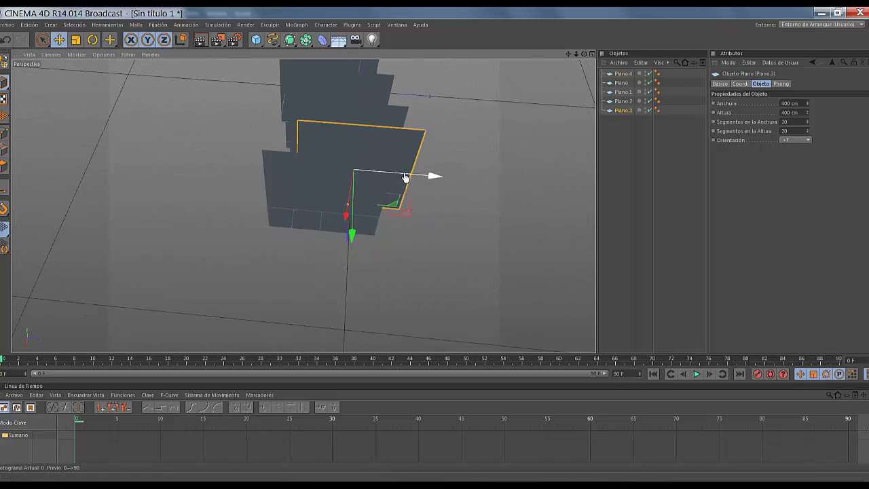
drag(405, 177, 380, 174)
click(382, 116)
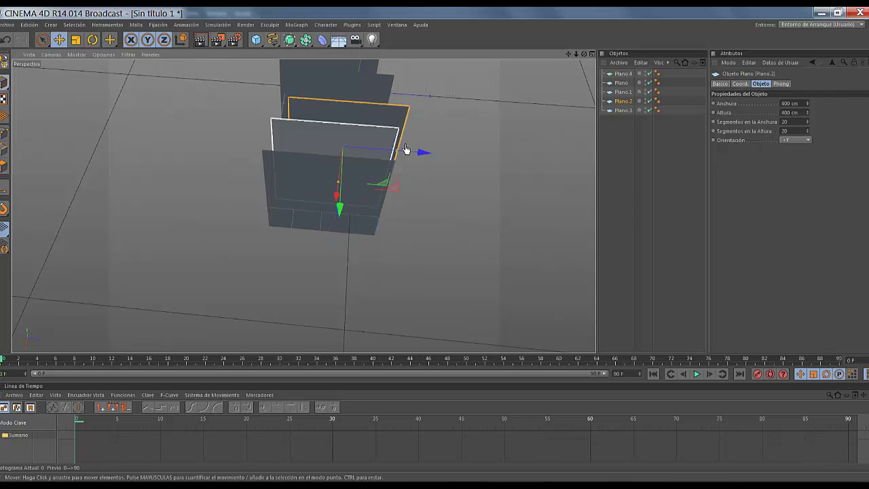
drag(417, 151, 403, 149)
Slide Plano along its Z axis to bring it back in line with the other planes
click(381, 101)
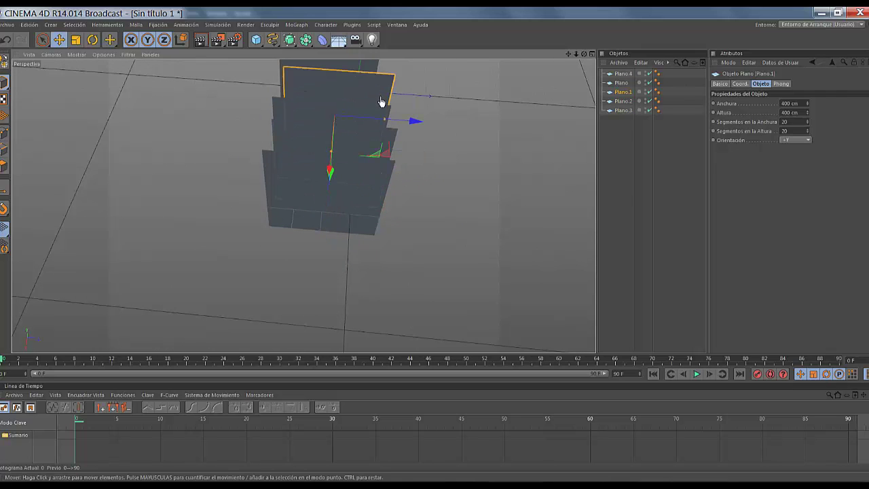
drag(426, 116, 429, 155)
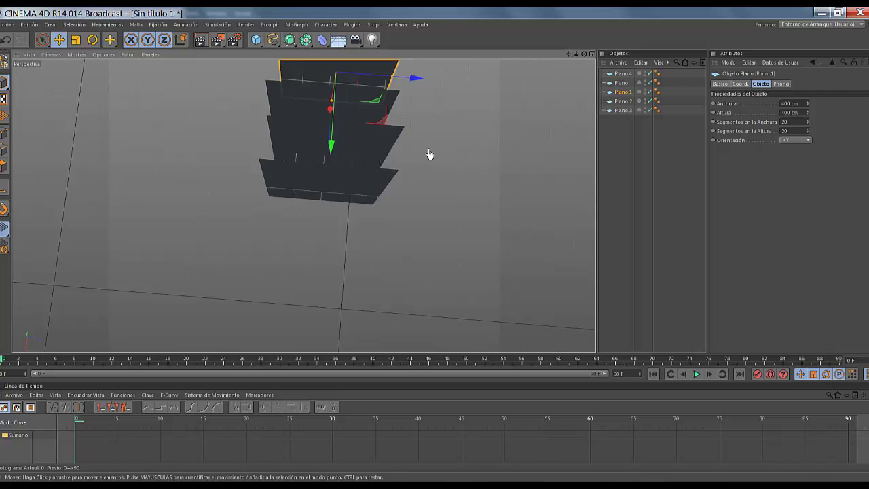
drag(456, 98, 455, 228)
click(378, 145)
drag(377, 145, 424, 145)
drag(417, 258, 424, 108)
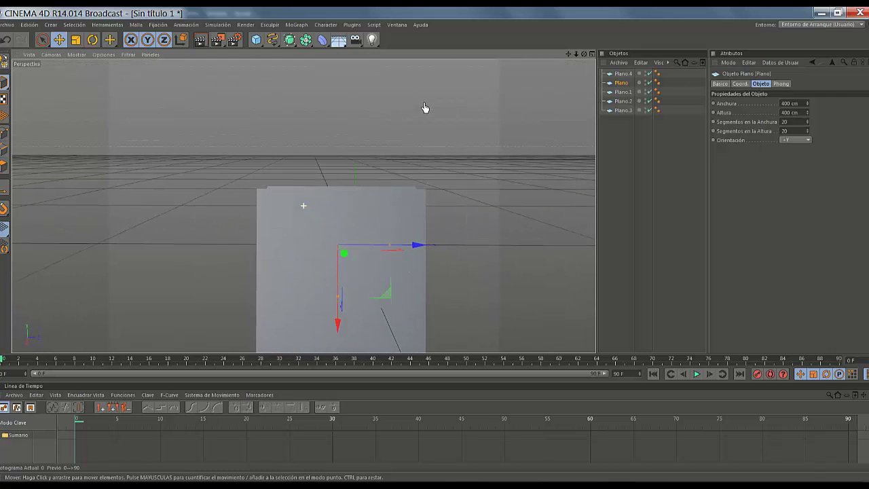
Adjust Plano's Z position in the Superior view to match Plano.1, and inspect the stack in the perspective view
middle_click(476, 281)
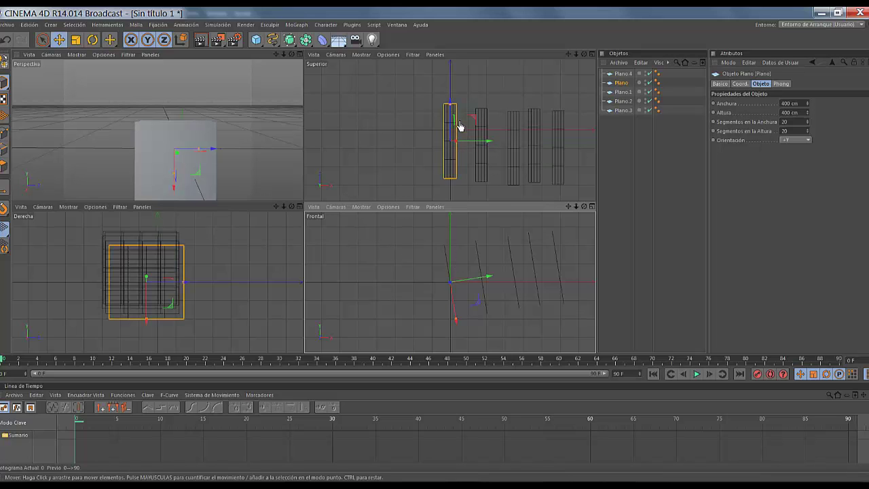
drag(451, 122, 452, 125)
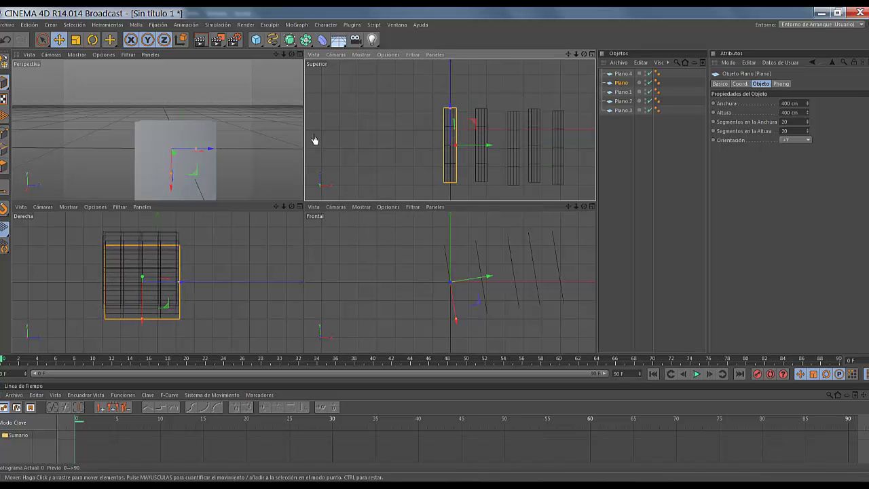
click(288, 91)
click(300, 55)
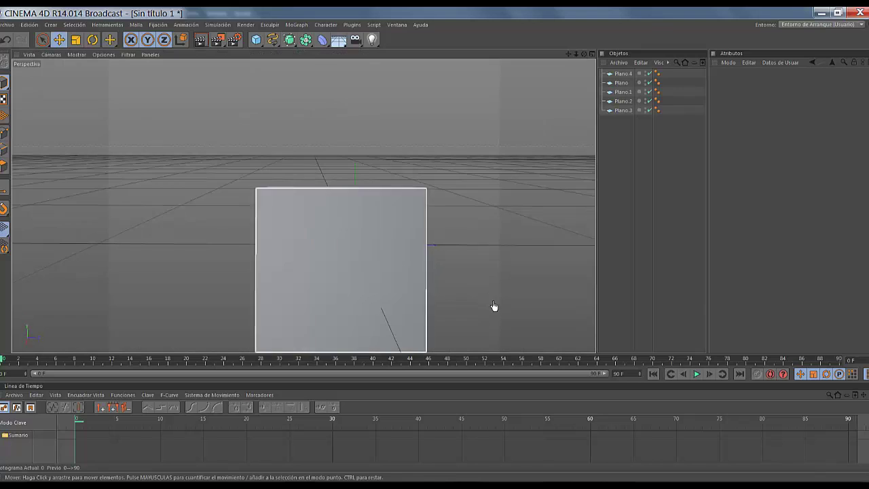
drag(503, 302, 502, 267)
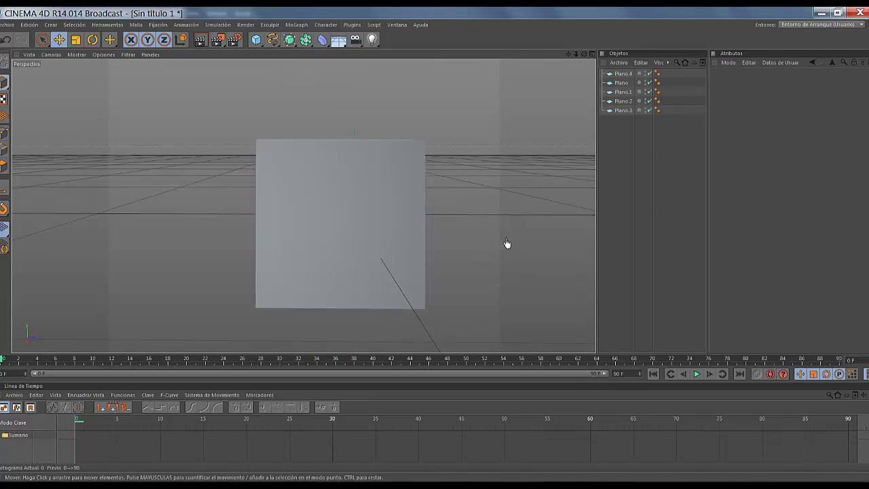
scroll(493, 177, down, 2)
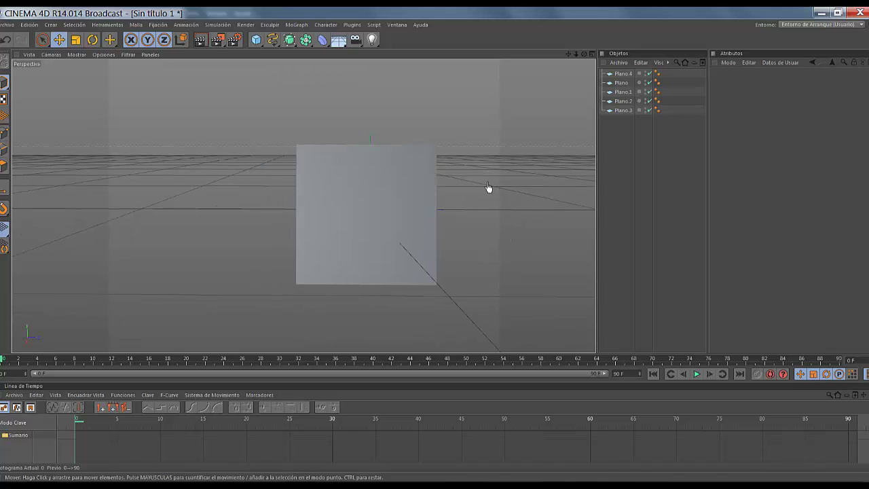
drag(489, 187, 487, 316)
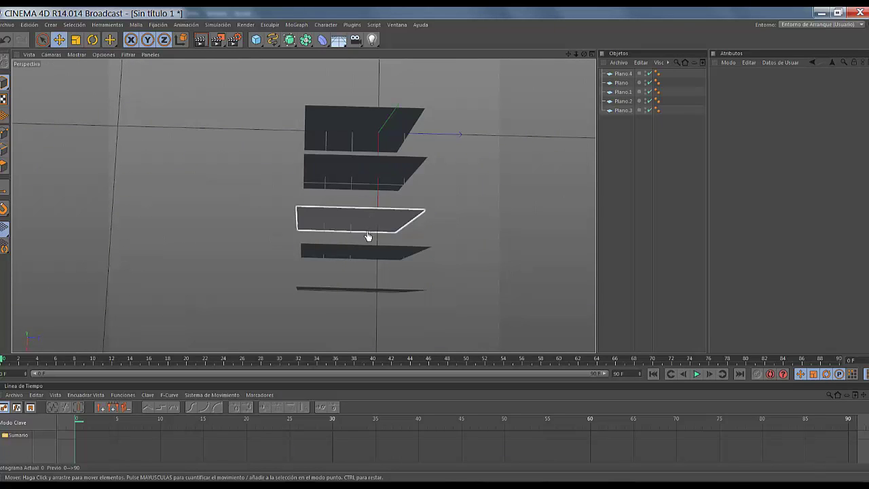
Close Cinema 4D without saving the changes to the project
click(857, 12)
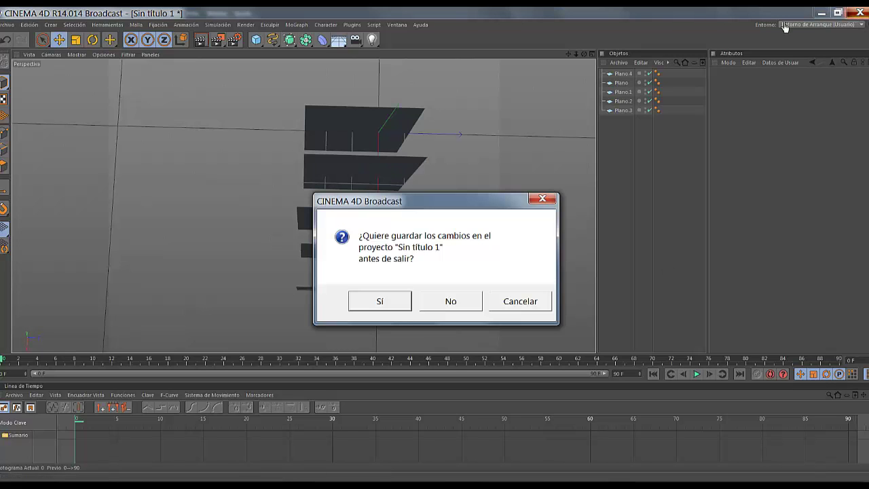
click(450, 302)
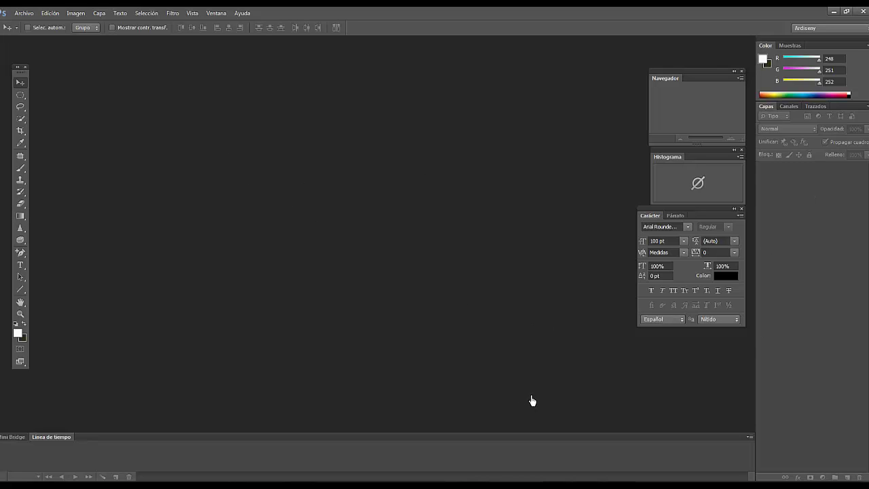
Bring up the cursophoto folder window over Photoshop and check the details of the LA-SABANA image
mouse_move(586, 480)
click(653, 441)
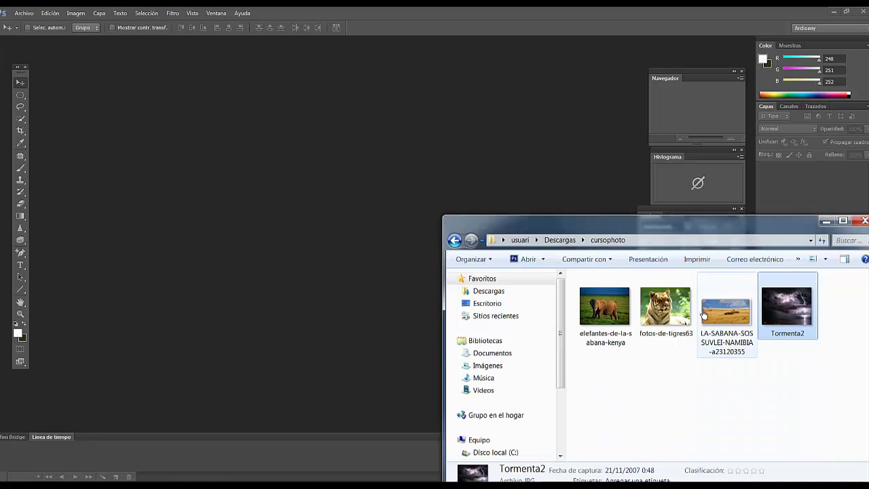
mouse_move(726, 318)
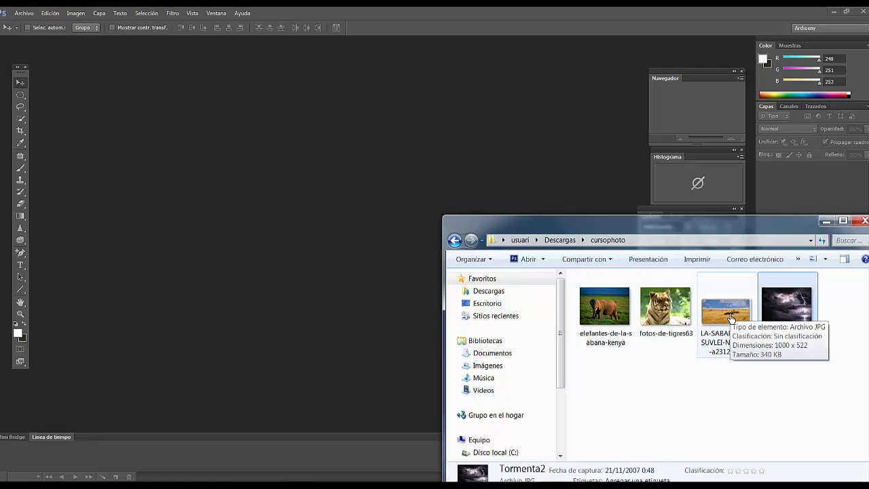
Open the LA-SABANA image from the cursophoto folder in Photoshop and convert its Fondo background into the regular layer Capa 0
drag(726, 315, 319, 240)
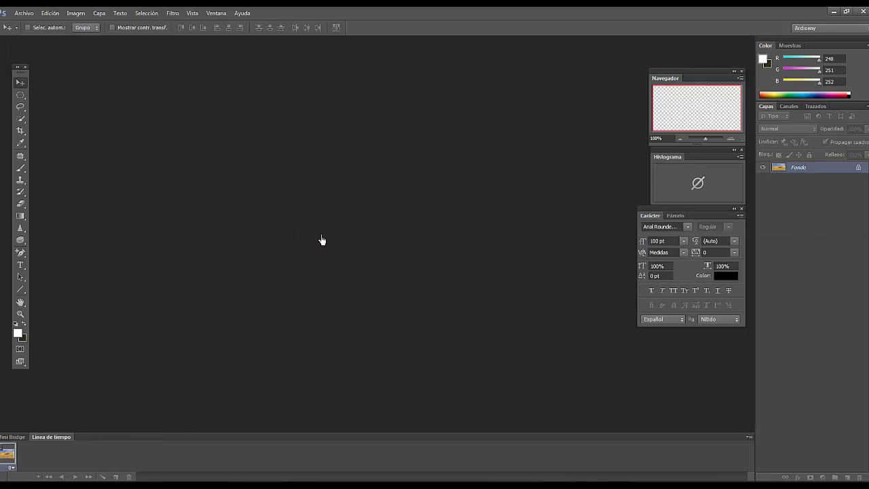
double_click(834, 169)
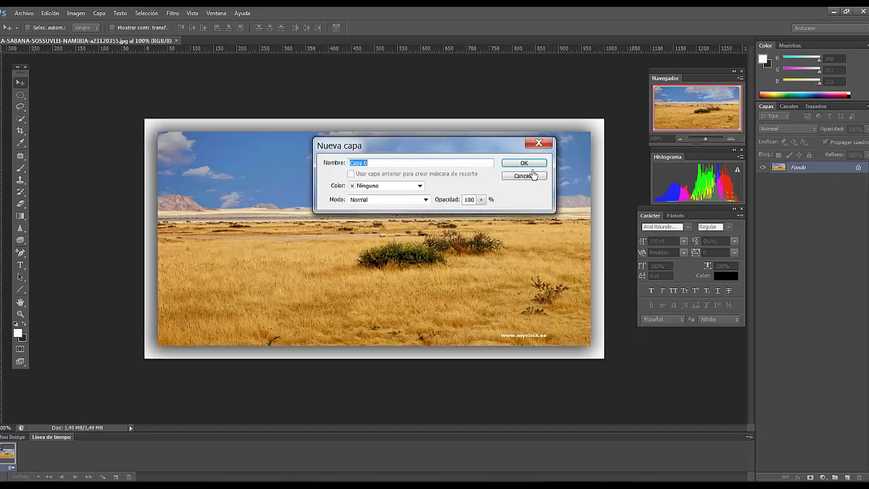
click(522, 166)
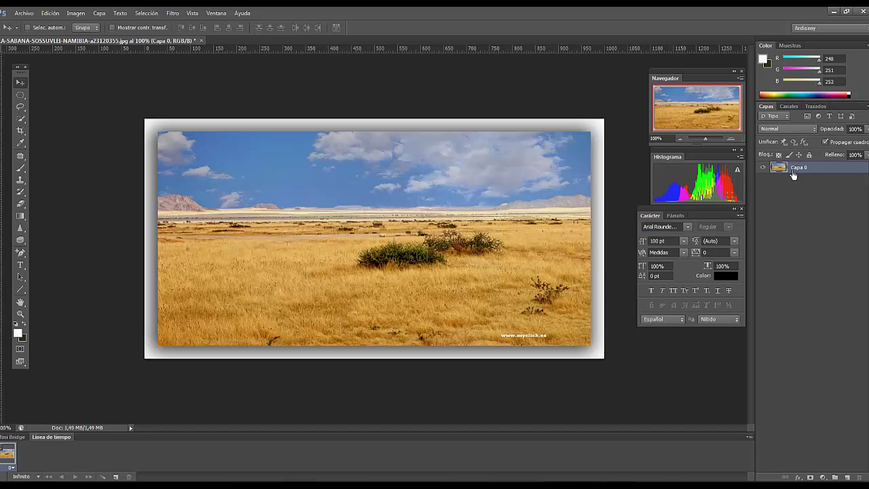
Duplicate the Capa 0 layer as Capa 0 copia
right_click(836, 174)
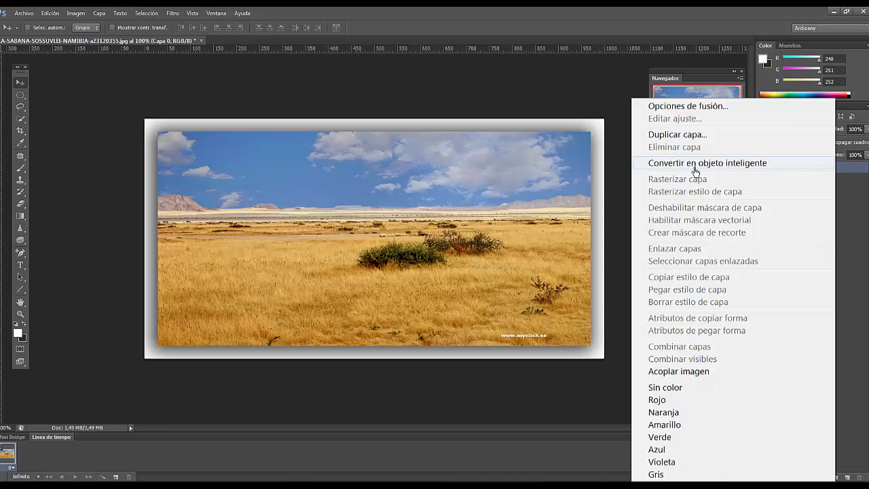
click(679, 134)
click(536, 159)
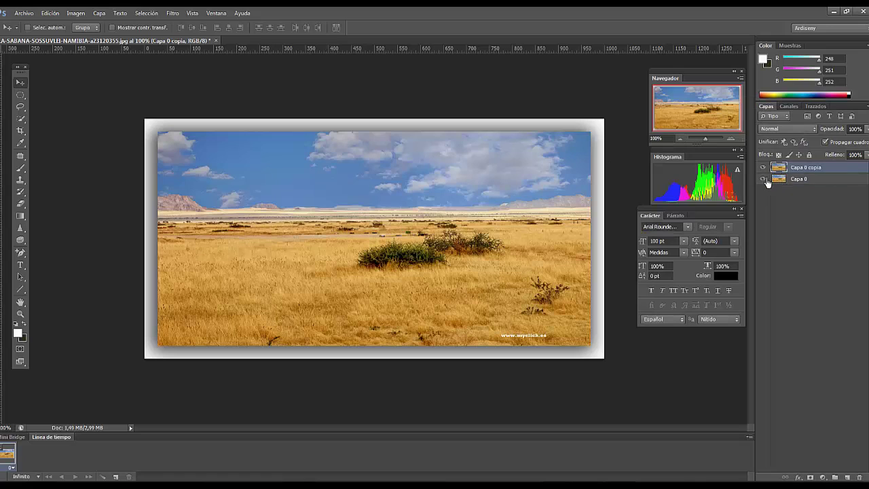
Hide Capa 0 copia and make Capa 0 the active layer
click(763, 180)
click(763, 167)
click(795, 178)
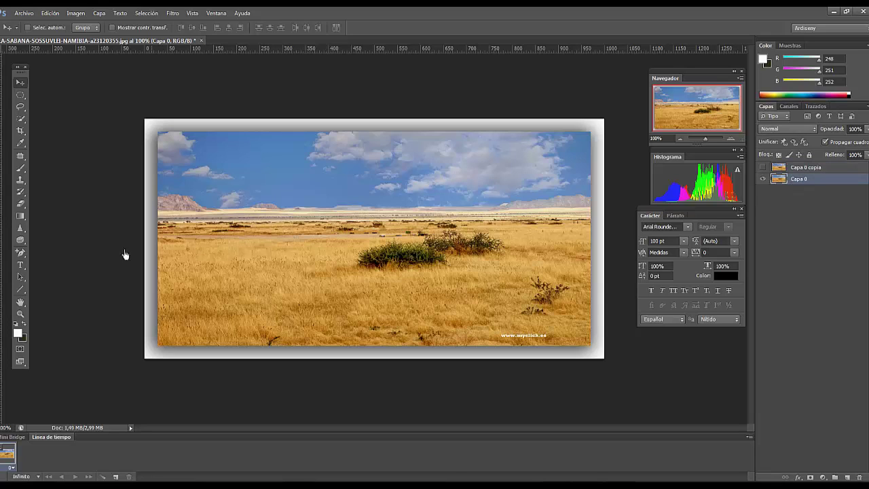
Draw a 100 px thick diagonal line, about 379 px wide and high, across the savanna in dark brown RGB 50, 19, 21
click(21, 289)
click(25, 325)
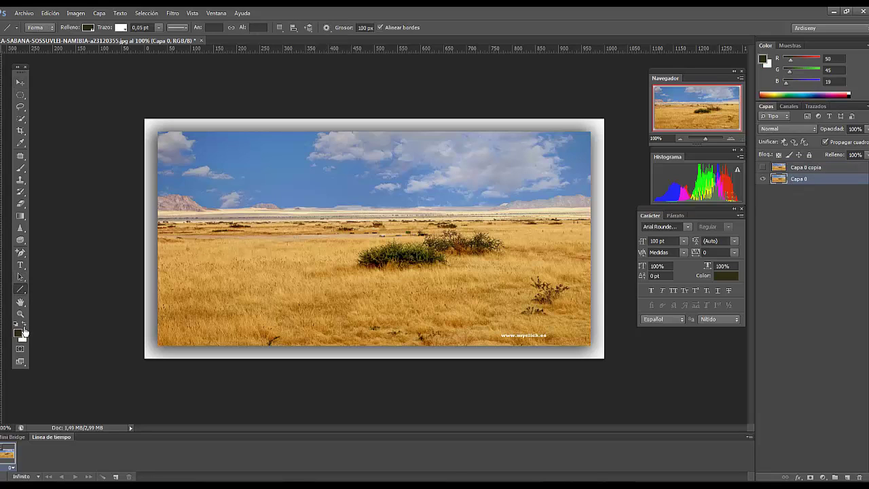
click(18, 332)
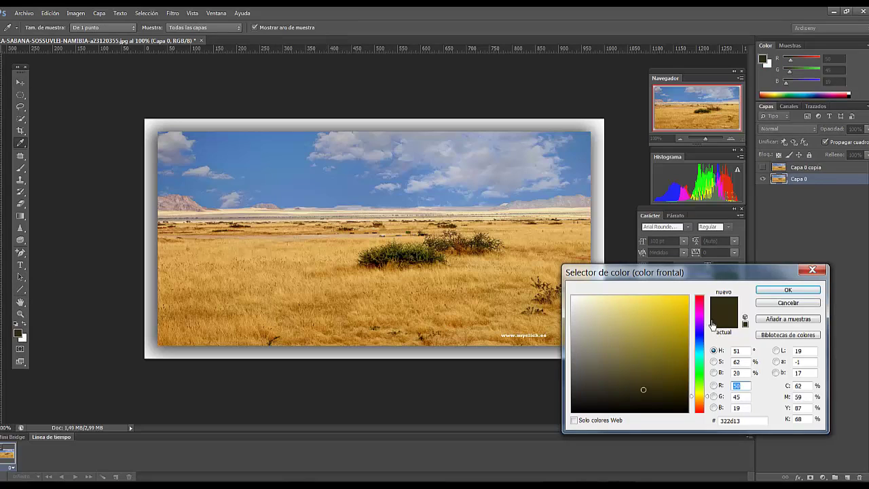
click(700, 299)
click(788, 289)
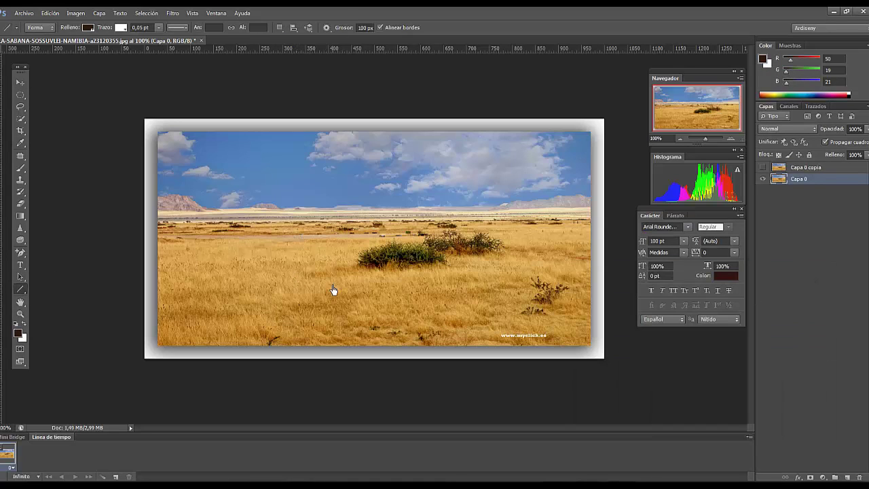
mouse_move(301, 315)
mouse_down()
mouse_move(479, 178)
mouse_move(507, 176)
mouse_up()
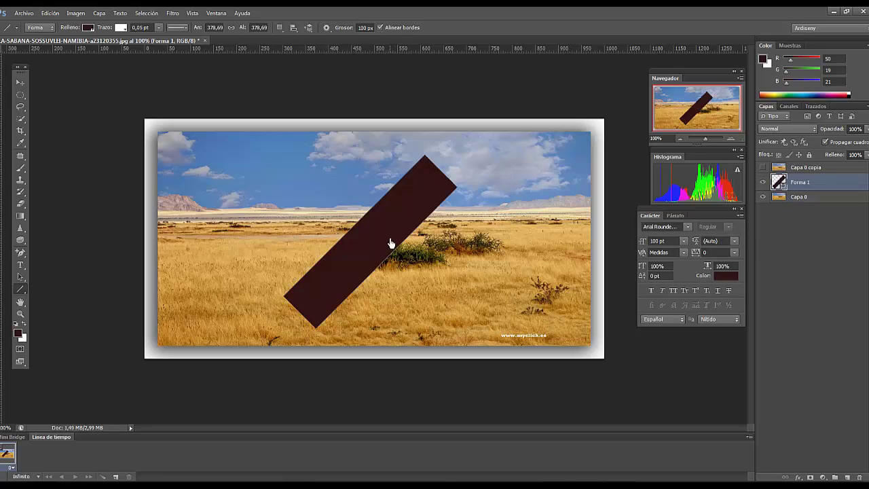
Change the diagonal line's fill to bright red and switch to the Move tool
click(88, 27)
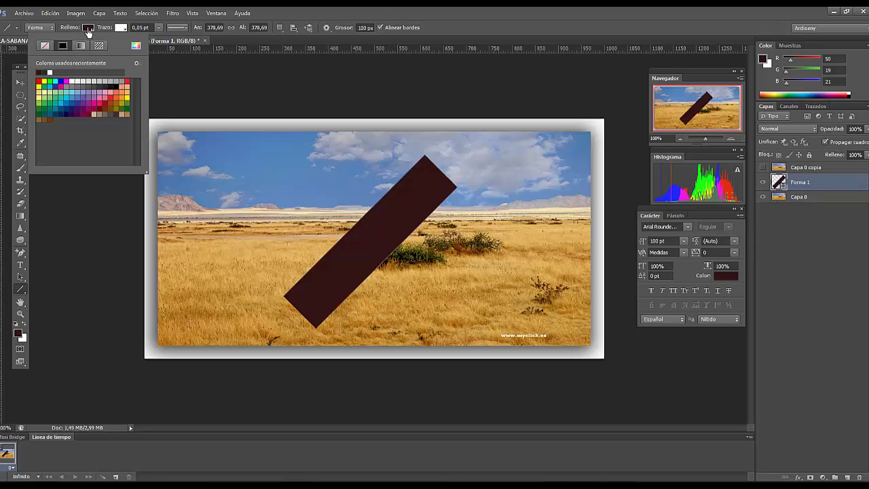
click(127, 82)
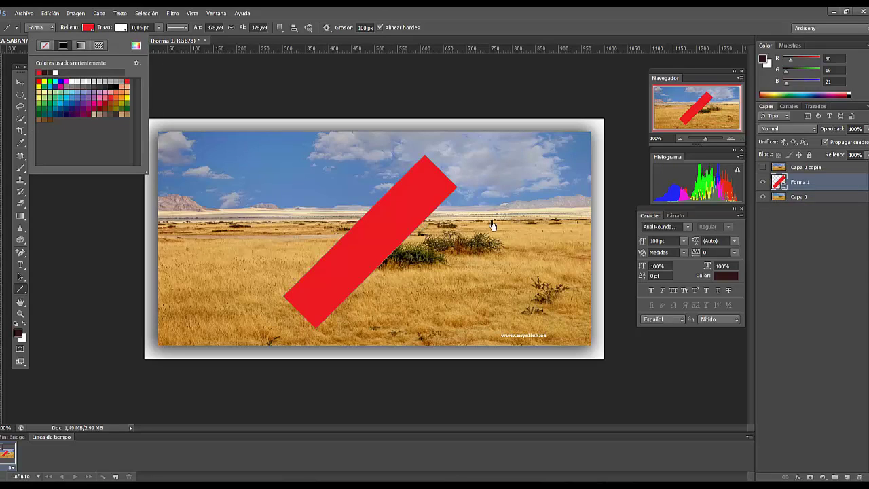
click(23, 82)
click(21, 82)
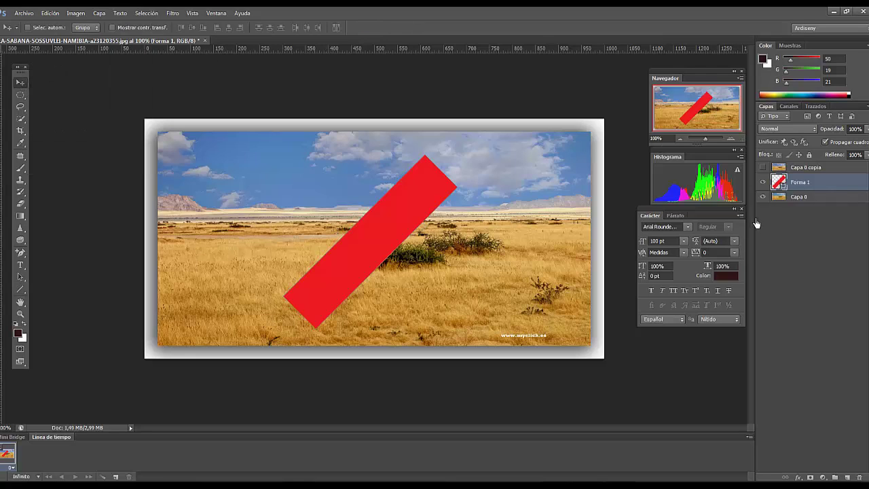
Rename the Capa 0 layer as capafondo1
double_click(800, 197)
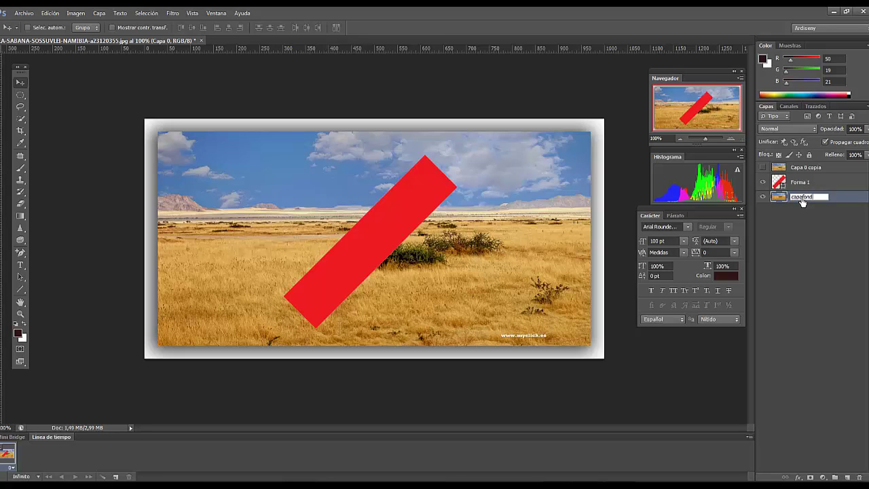
text(capafondo1)
key(Return)
Merge the Forma 1 line layer with the savanna layer beneath it and name the merged layer capafondo1
click(810, 185)
right_click(811, 190)
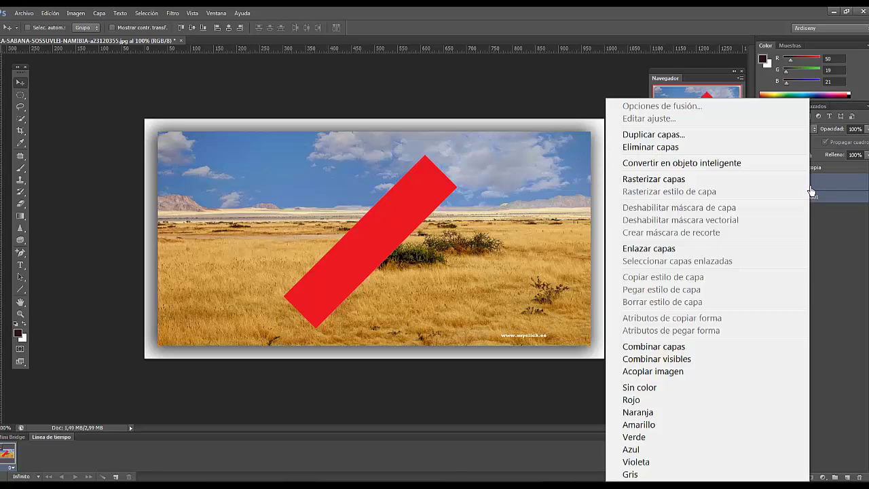
click(657, 347)
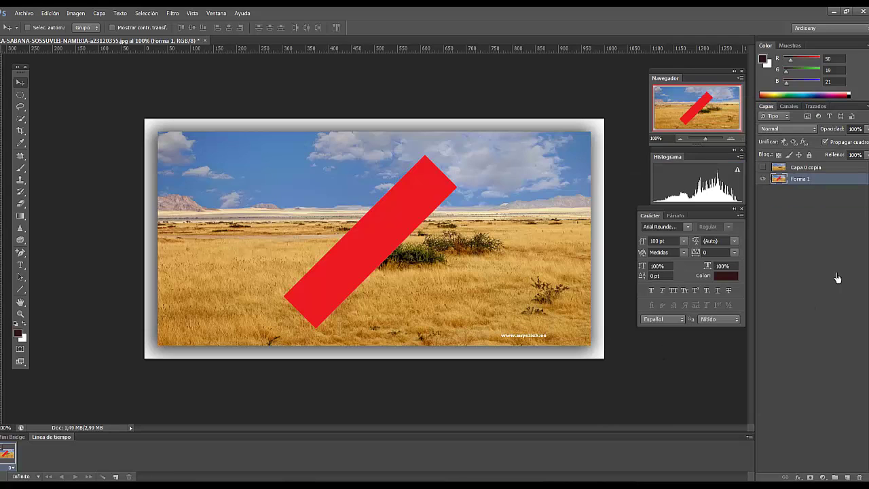
double_click(800, 181)
text(capafondo1)
key(Return)
Rename Capa 0 copia as capa2 and make the layer visible
double_click(805, 169)
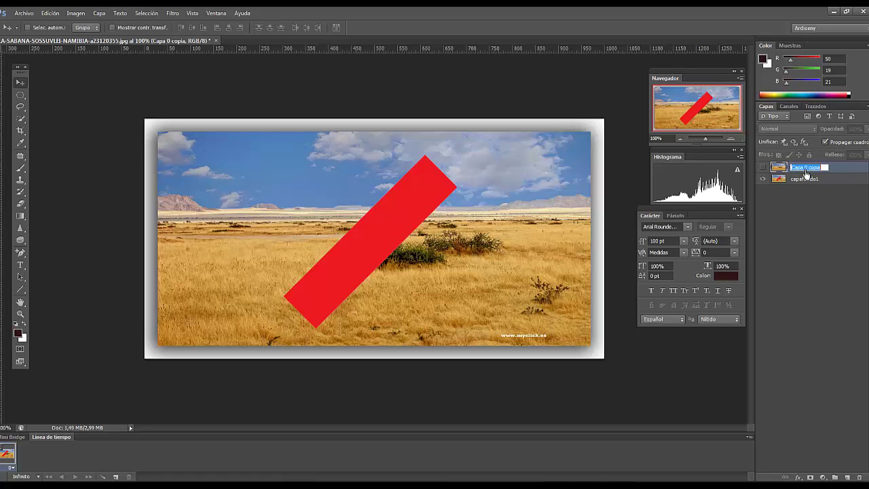
text(capa2)
key(Return)
click(763, 168)
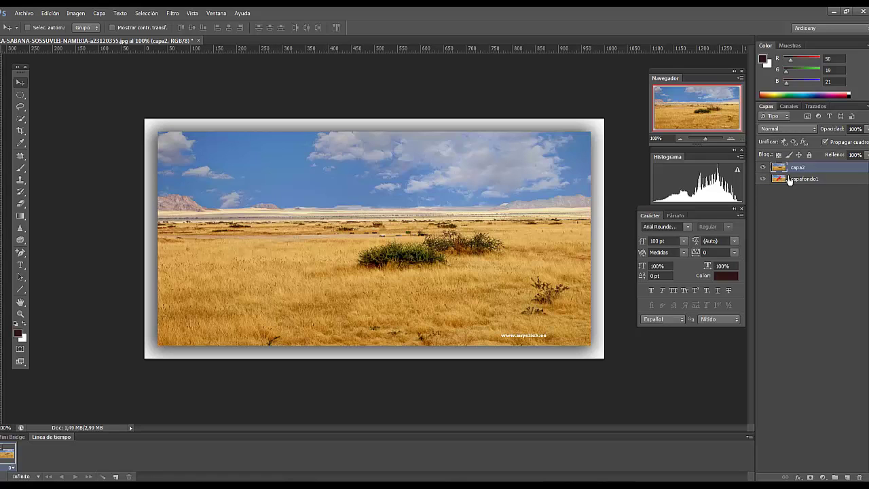
Hide and show capa2 to compare it with the layer beneath, and look over the commands available for it
click(764, 168)
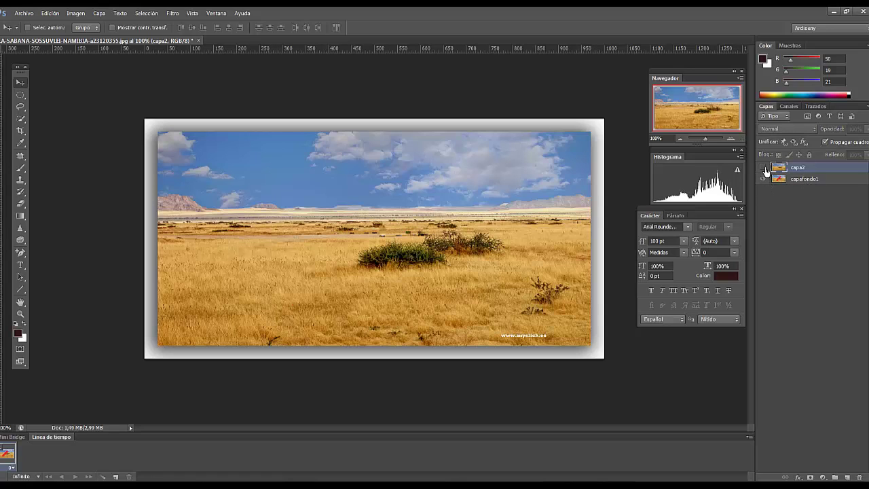
click(764, 168)
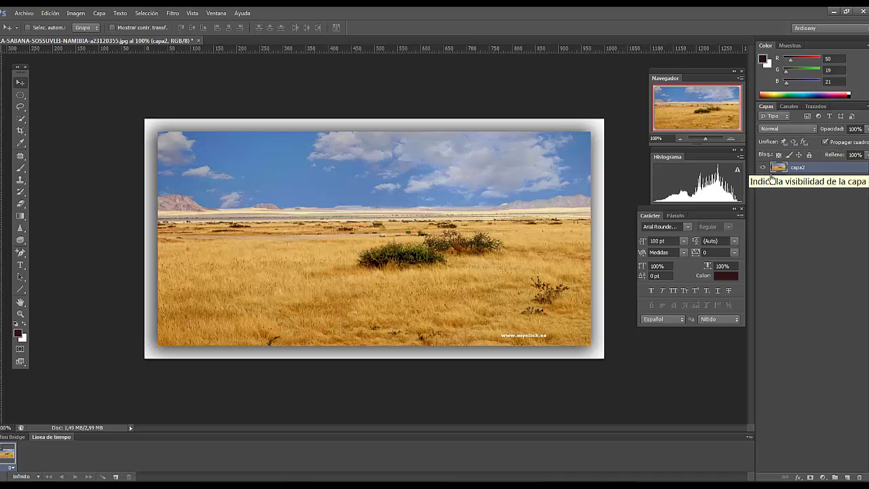
right_click(821, 173)
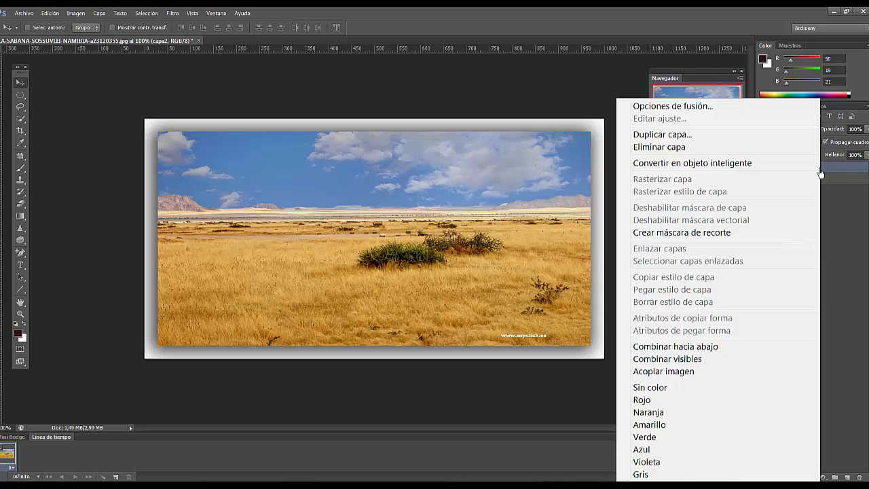
click(858, 325)
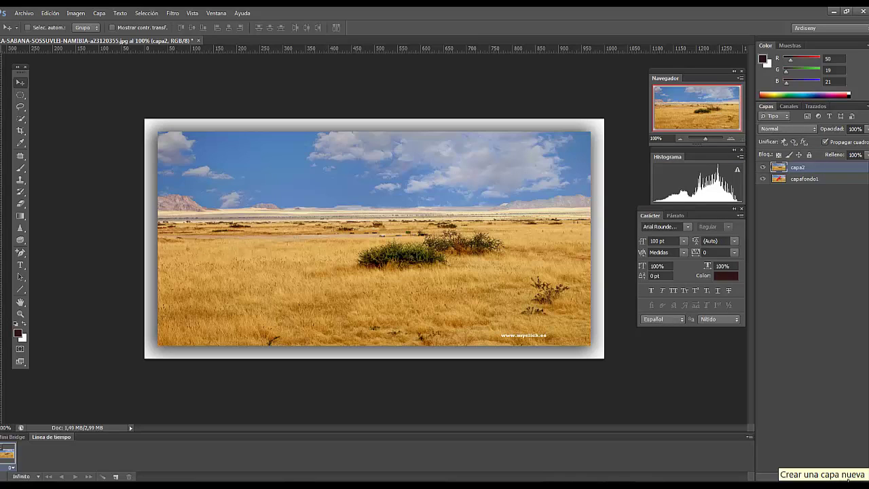
Add a new empty layer above capa2 and name it capa3
click(848, 477)
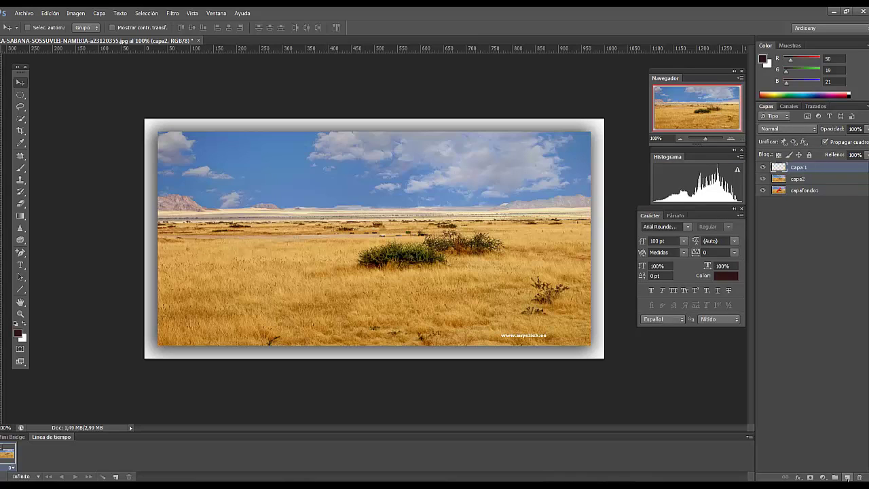
double_click(806, 169)
text(capa3)
key(Return)
Add another empty layer above capa3 and name it capa4
click(848, 478)
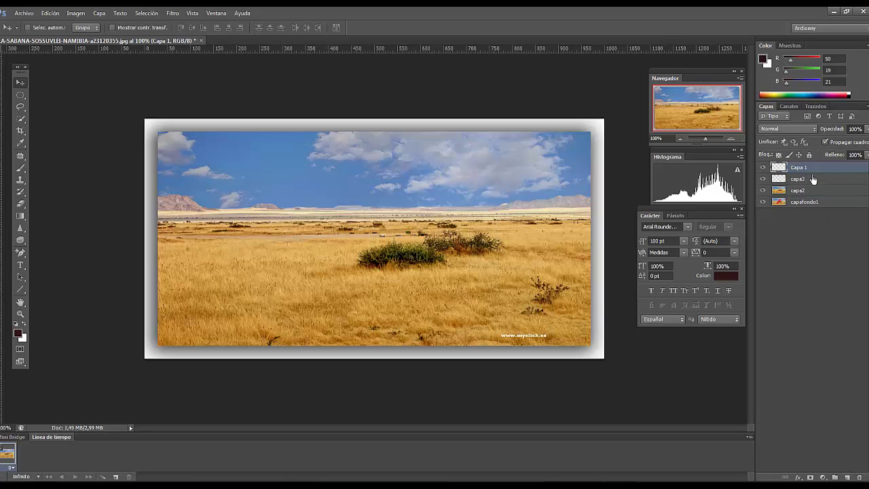
double_click(800, 167)
text(capa4)
key(Return)
Place the text "Hoal" on the capa3 layer and set its size to 48 pt
click(782, 182)
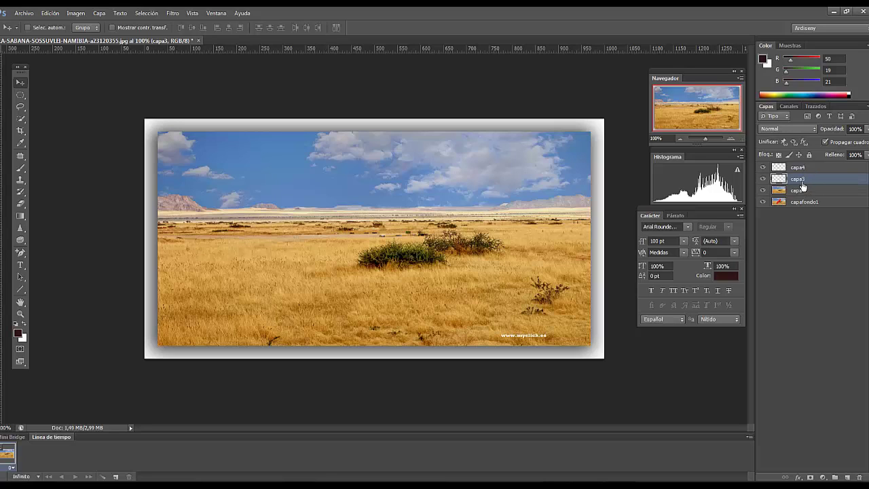
click(20, 265)
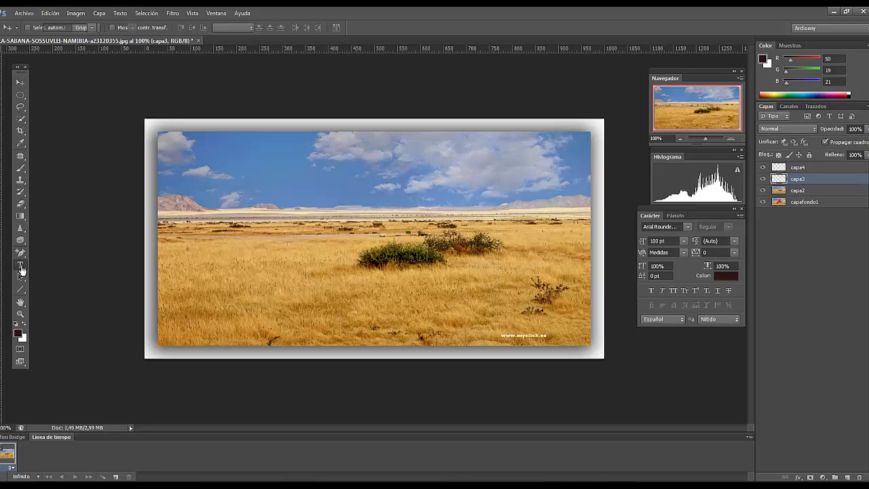
click(279, 242)
text(Ho)
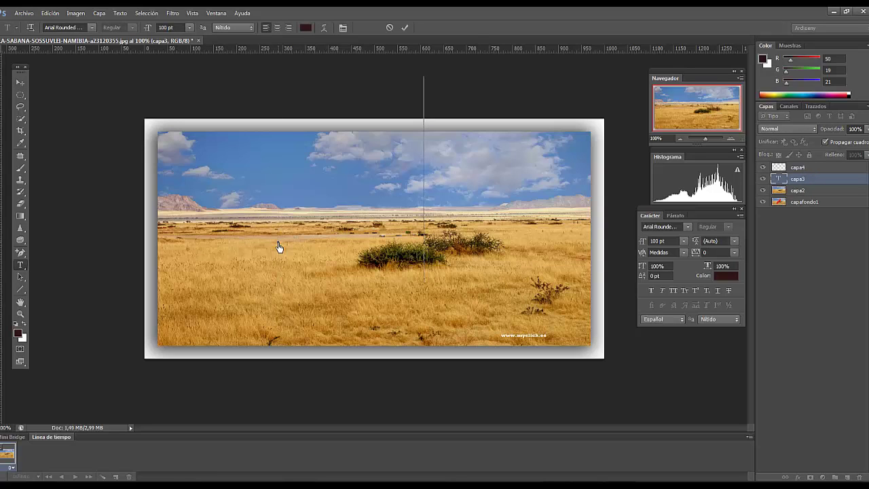
text(a)
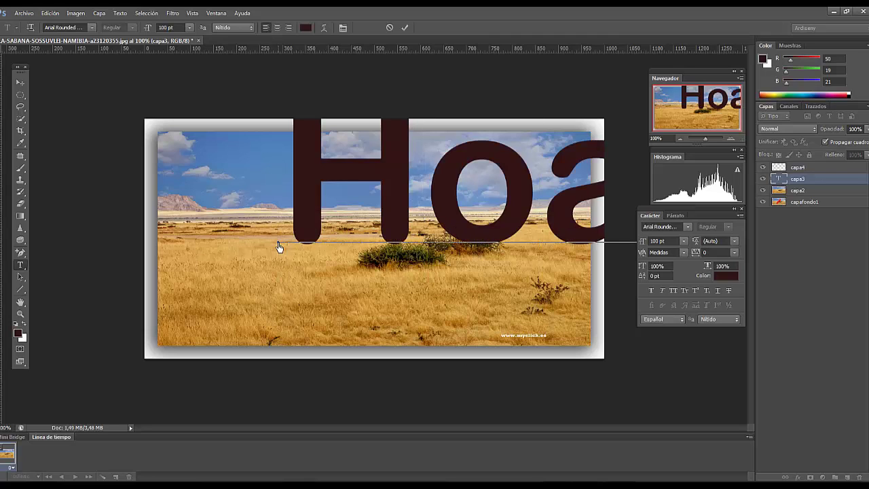
click(404, 28)
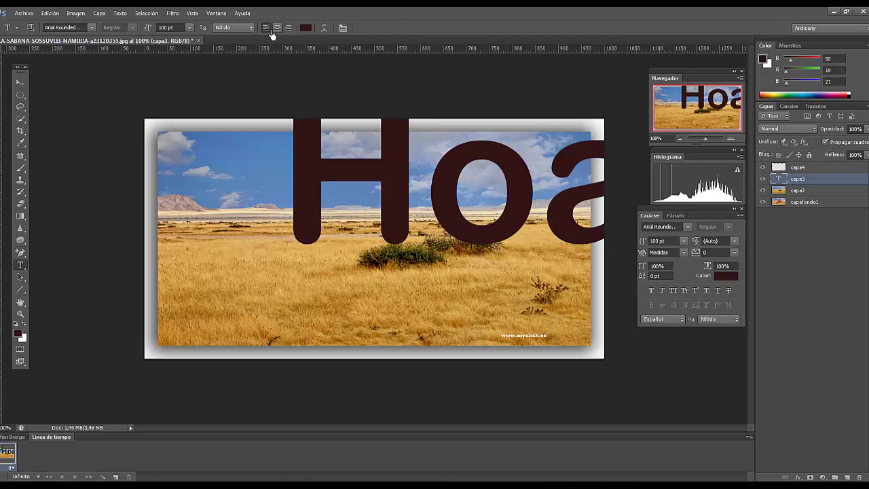
click(190, 28)
click(182, 191)
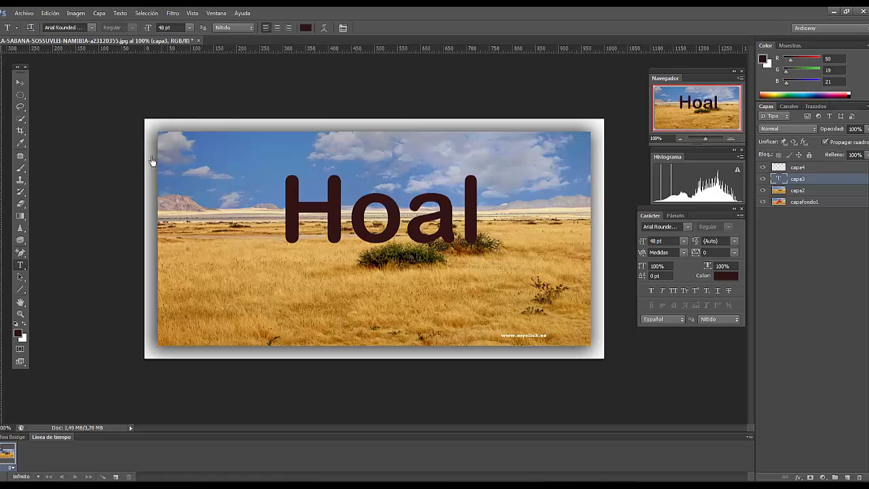
Correct the text on capa3 to "Hola" and move it to the lower-right part of the image
click(477, 244)
key(BackSpace)
key(BackSpace)
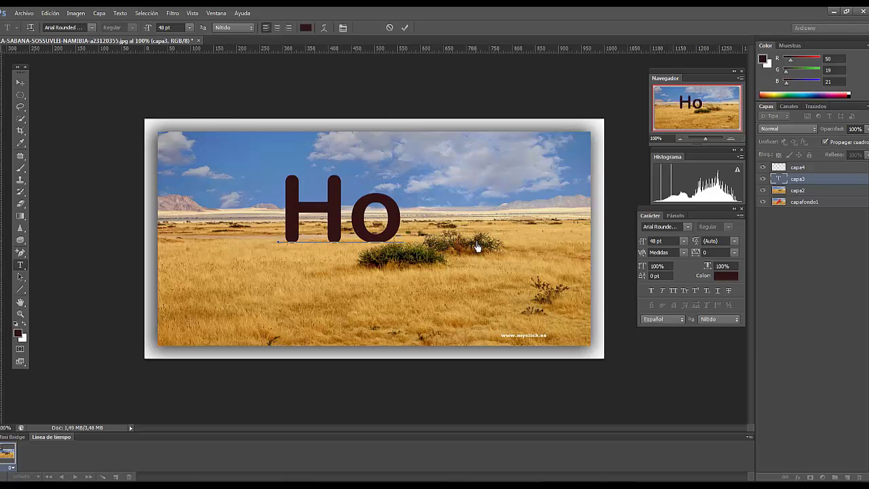
text(la)
click(405, 27)
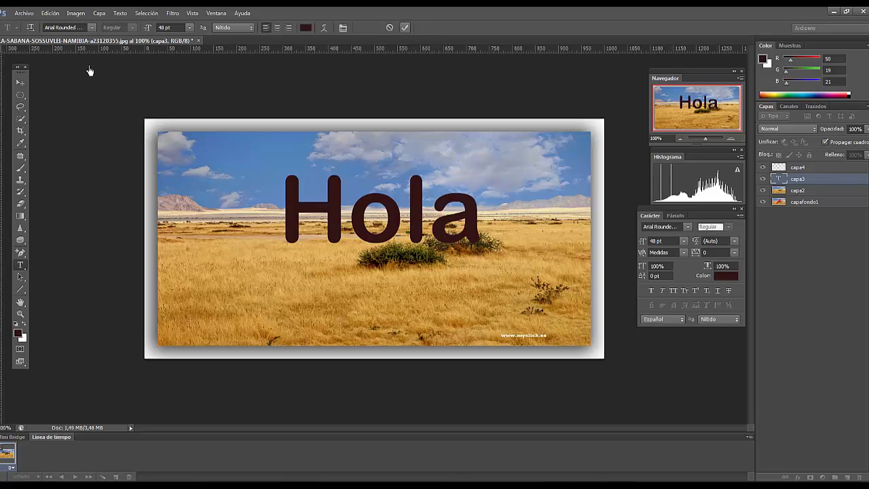
click(20, 82)
drag(392, 234, 491, 324)
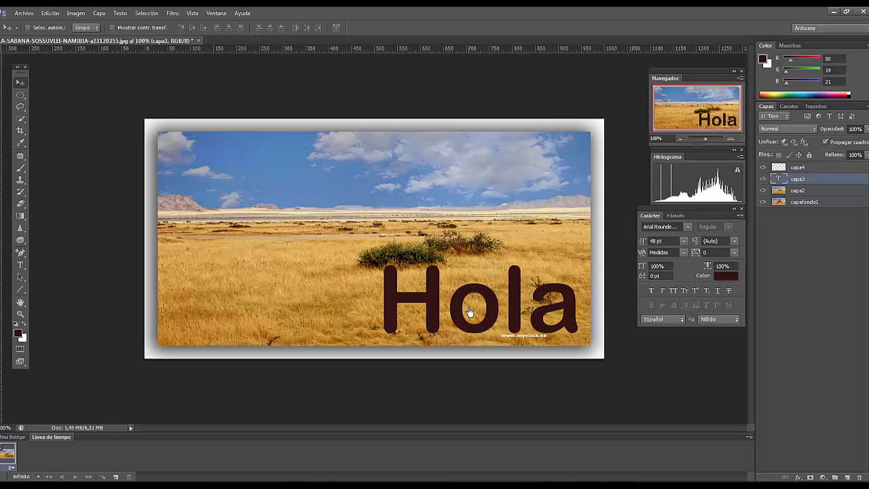
Hide and show capa2 to check how it covers the red line, and select the capafondo1 layer
click(762, 190)
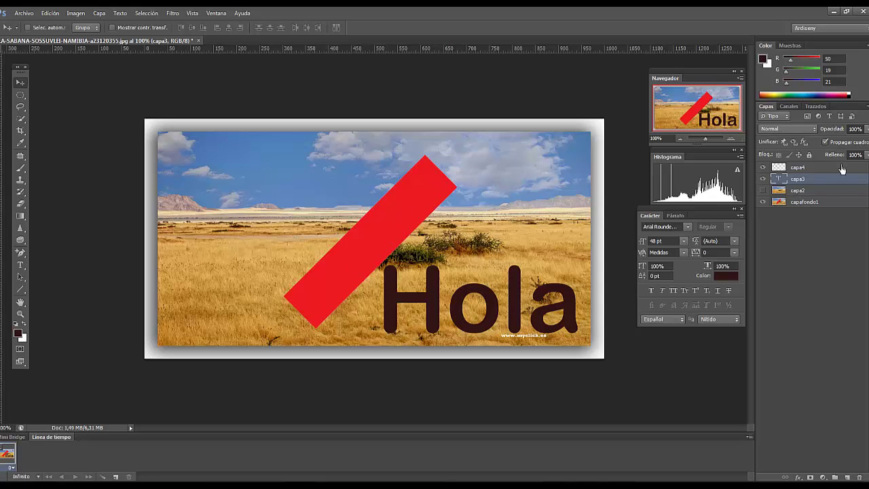
click(763, 191)
click(800, 201)
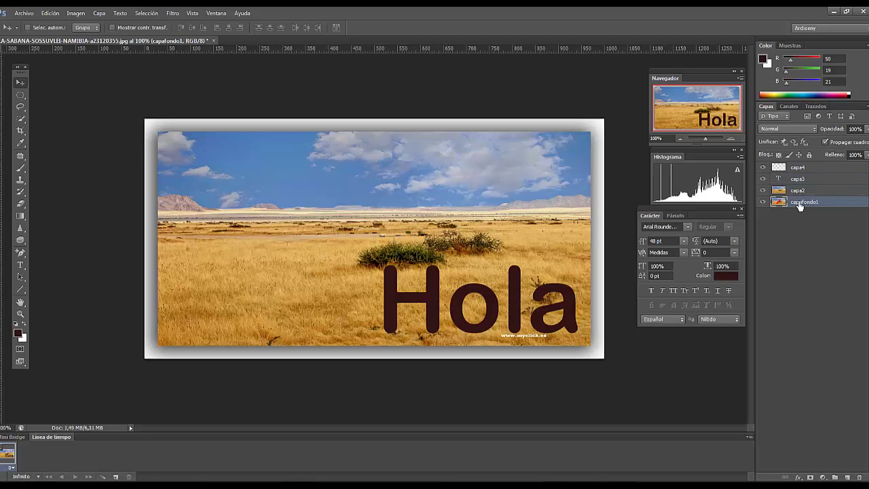
Delete the capafondo1 layer and rename capa2 as fondo
right_click(800, 202)
click(644, 148)
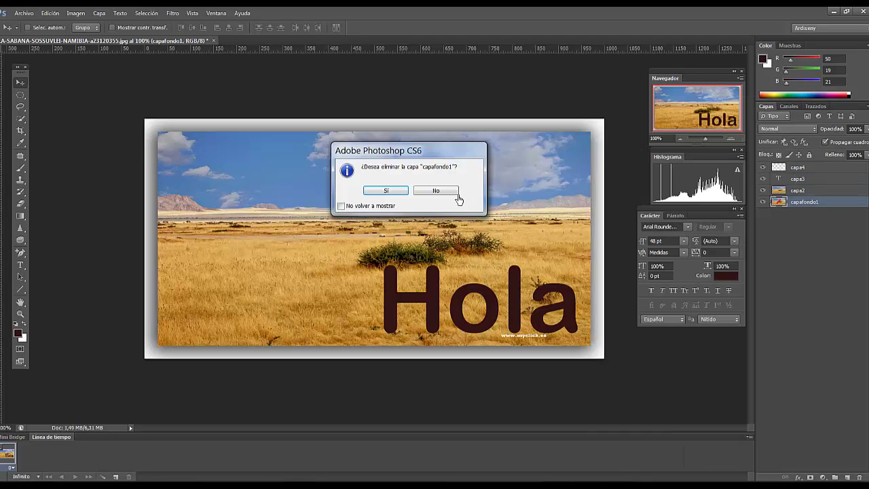
click(406, 193)
double_click(800, 191)
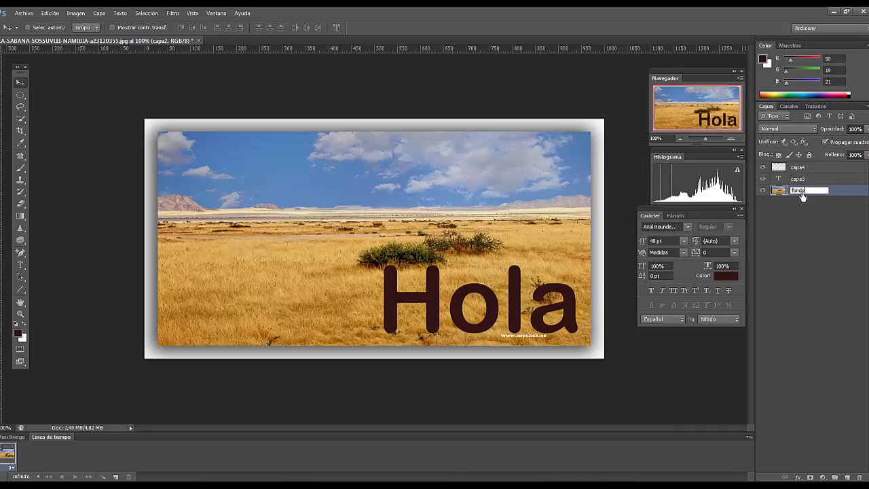
key(Return)
Free-transform the fondo layer, enlarging and repositioning it so the savanna covers the whole canvas without its white border
click(49, 13)
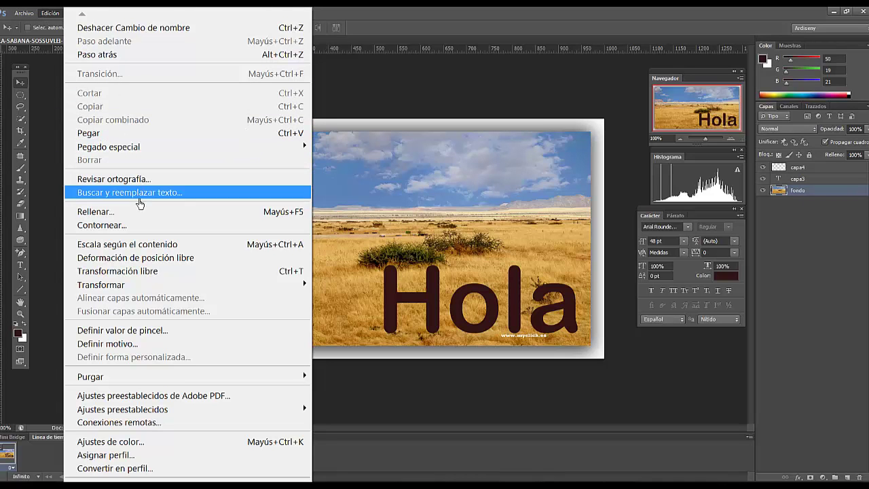
click(145, 271)
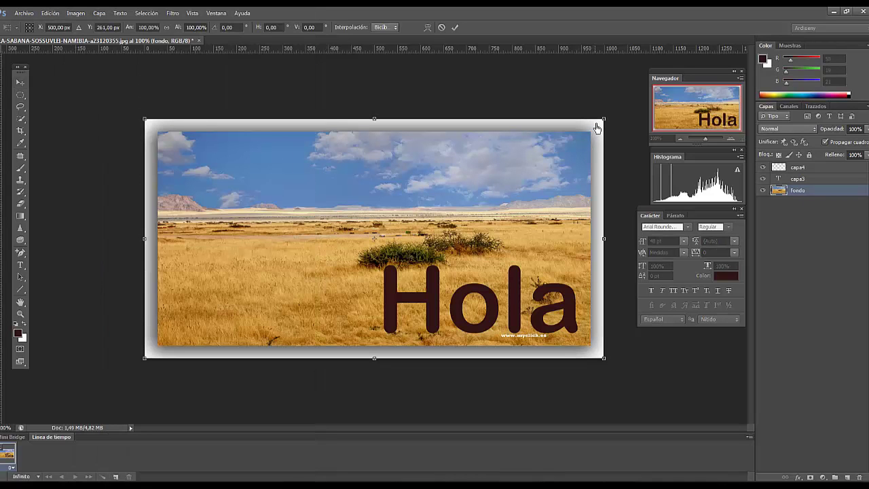
drag(604, 124, 656, 91)
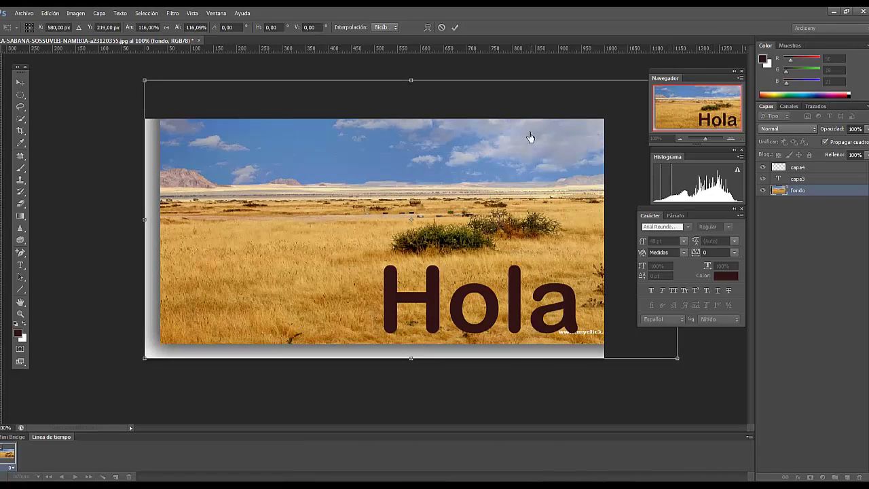
drag(530, 138, 466, 176)
drag(621, 114, 653, 97)
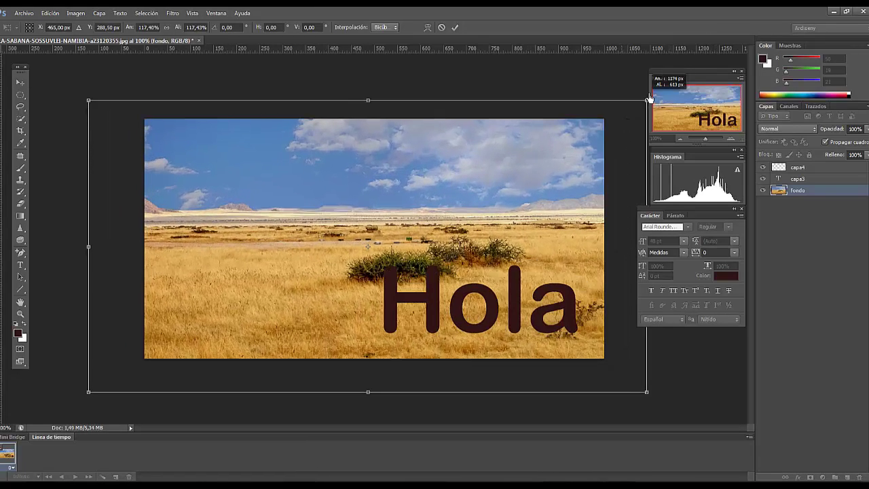
click(457, 28)
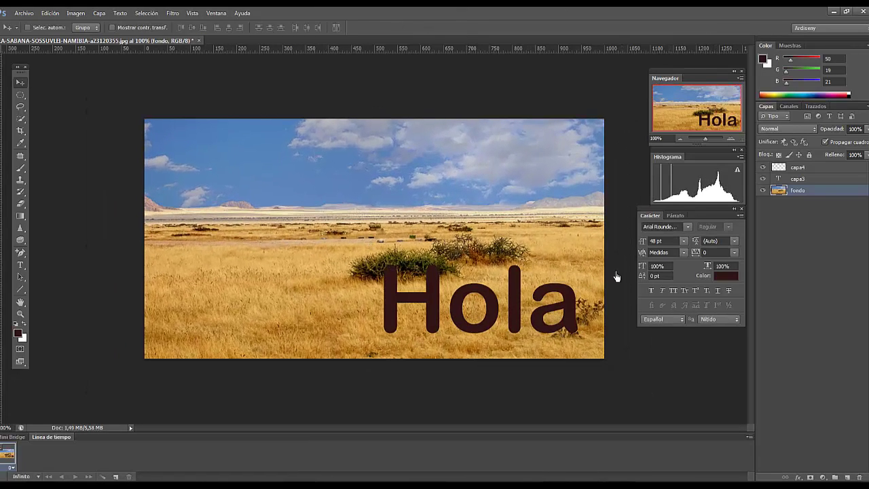
Hide the capa3 text layer and place the image elefantes-de-la-sabana-kenya from the cursophoto folder above fondo
click(763, 179)
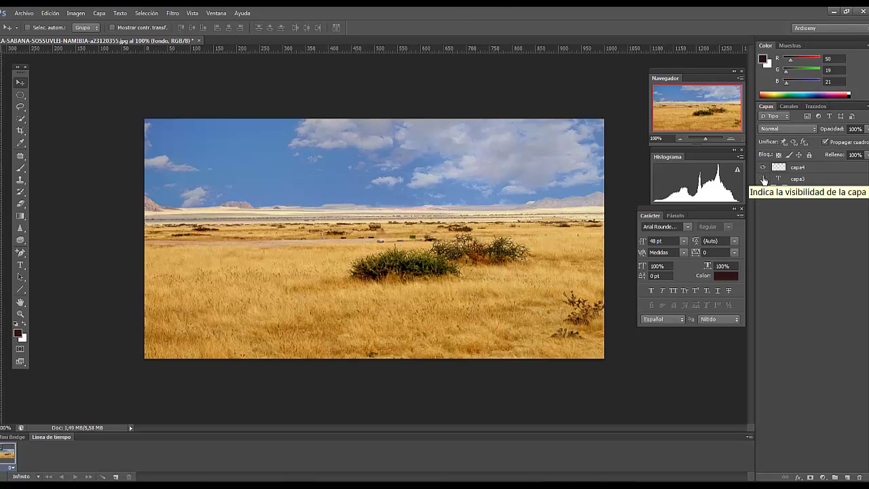
mouse_move(600, 481)
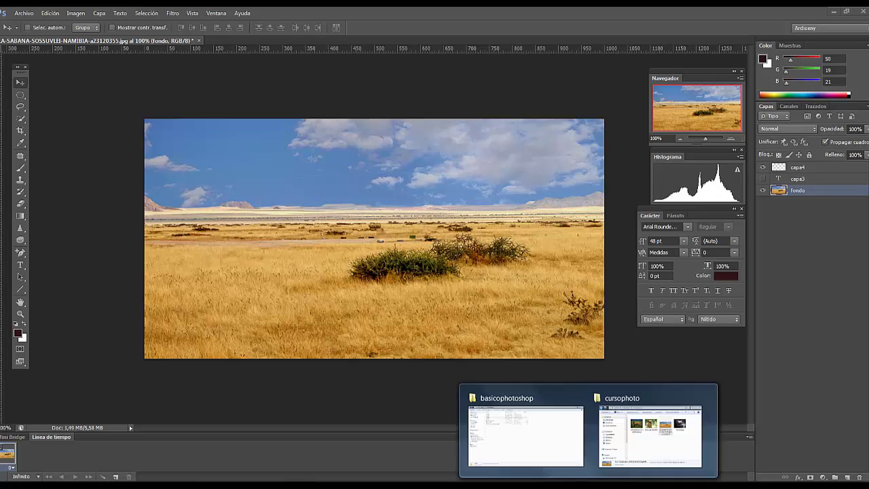
click(642, 448)
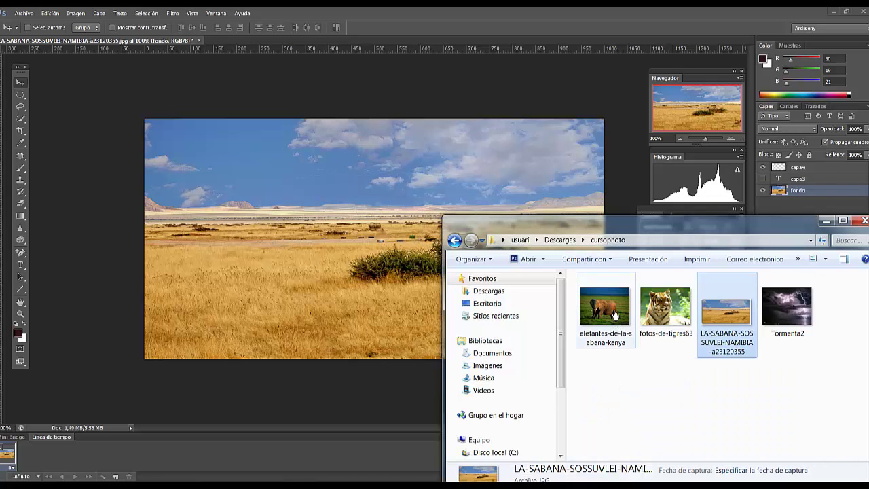
drag(605, 305, 277, 280)
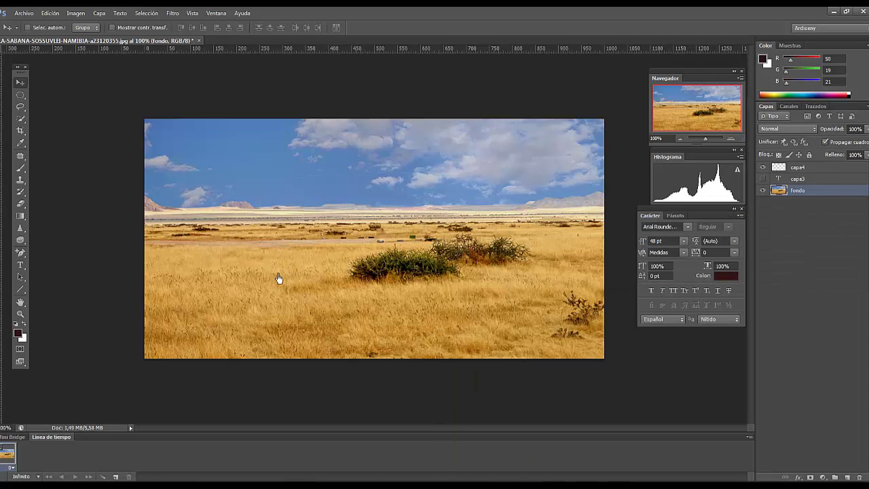
click(456, 27)
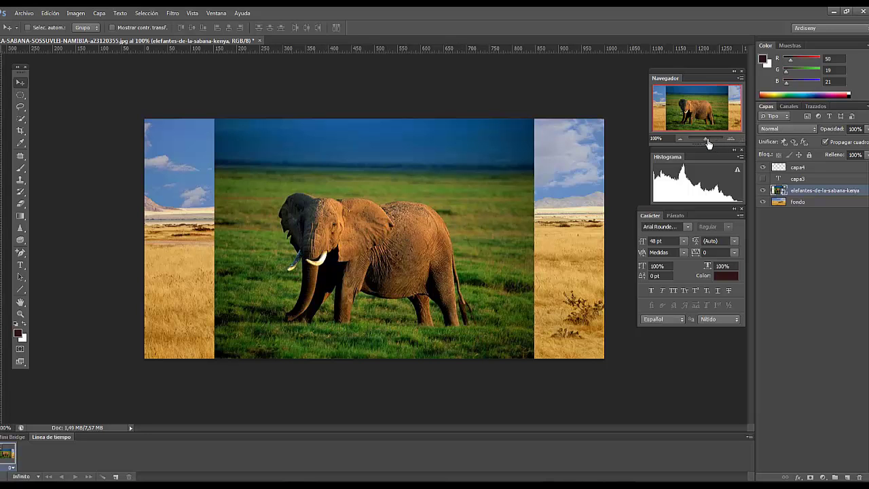
Select the whole elephant, including legs, trunk, tusks and tail, with the Quick Selection tool
drag(706, 142, 708, 142)
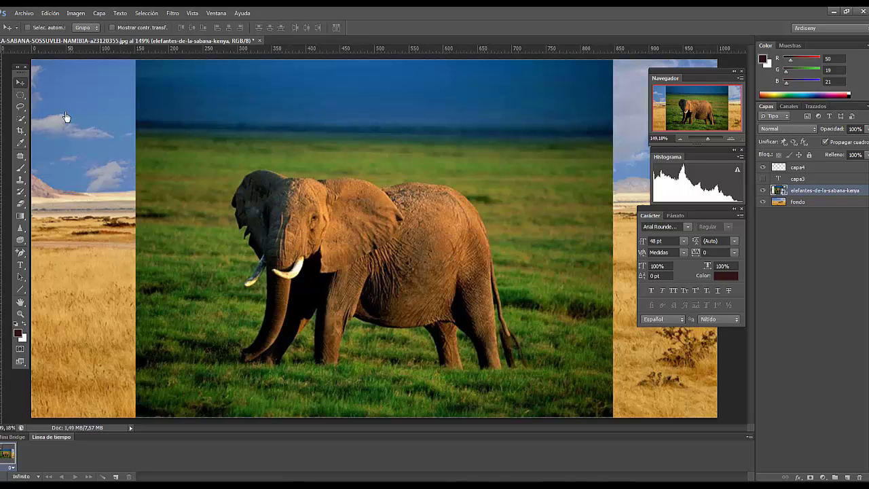
click(22, 121)
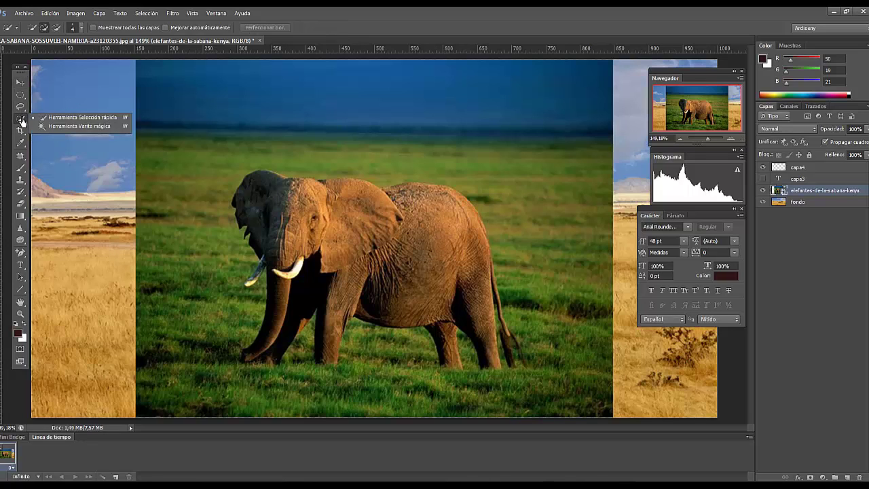
click(95, 119)
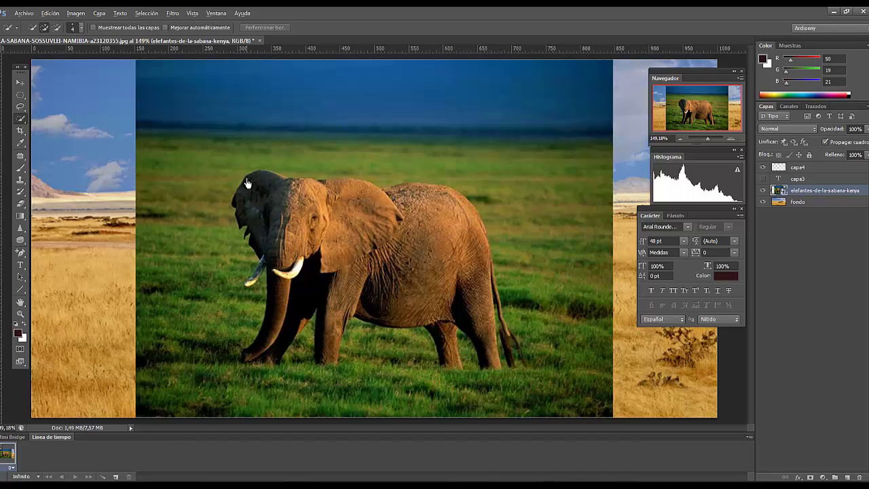
mouse_move(247, 181)
mouse_down()
mouse_move(316, 213)
mouse_move(359, 207)
mouse_move(413, 221)
mouse_move(428, 205)
mouse_move(387, 197)
mouse_move(444, 197)
mouse_move(474, 231)
mouse_move(491, 311)
mouse_up()
mouse_move(494, 351)
mouse_down()
mouse_move(454, 306)
mouse_move(446, 361)
mouse_move(454, 360)
mouse_up()
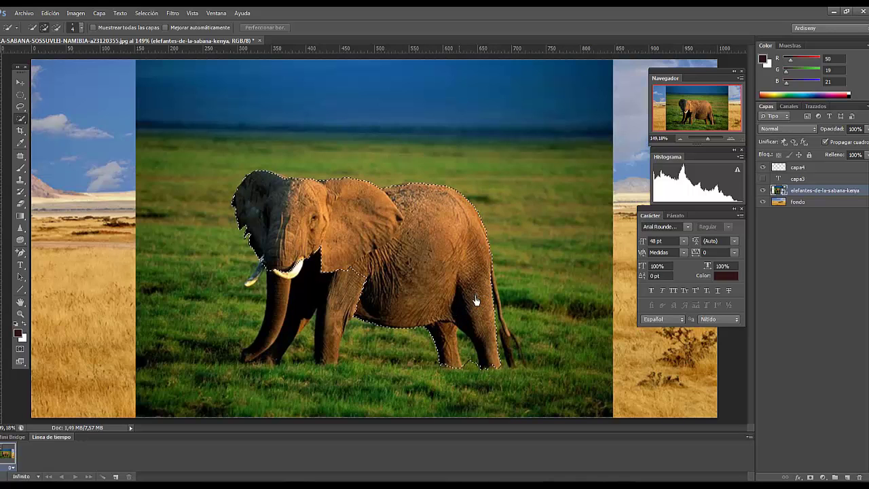
drag(493, 273, 520, 369)
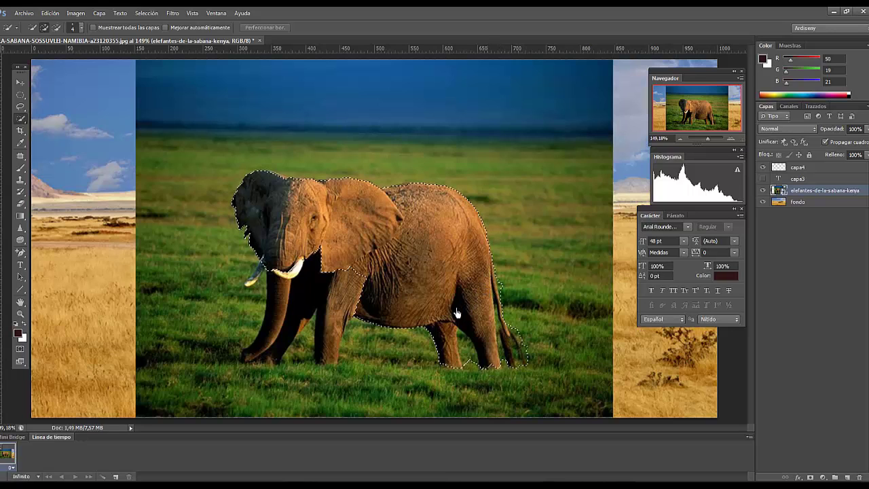
drag(457, 313, 335, 289)
mouse_move(331, 356)
mouse_down()
mouse_move(330, 366)
mouse_move(320, 294)
mouse_move(293, 337)
mouse_move(252, 361)
mouse_up()
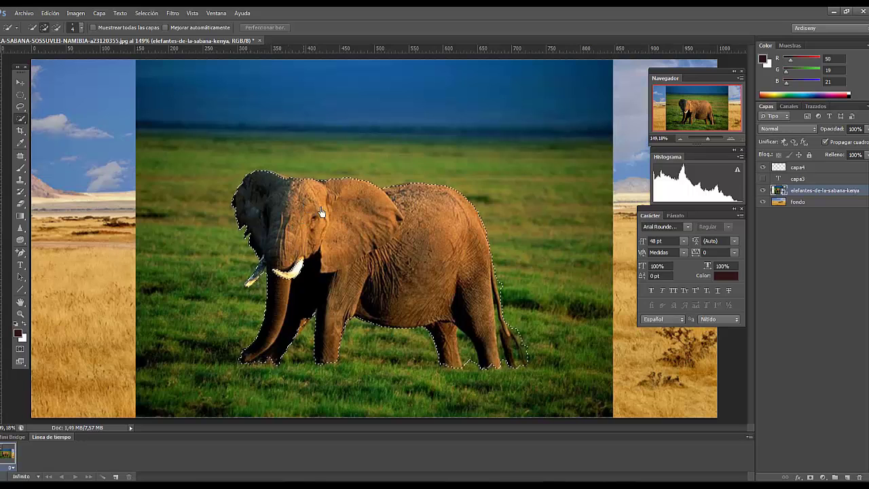
drag(322, 213, 338, 216)
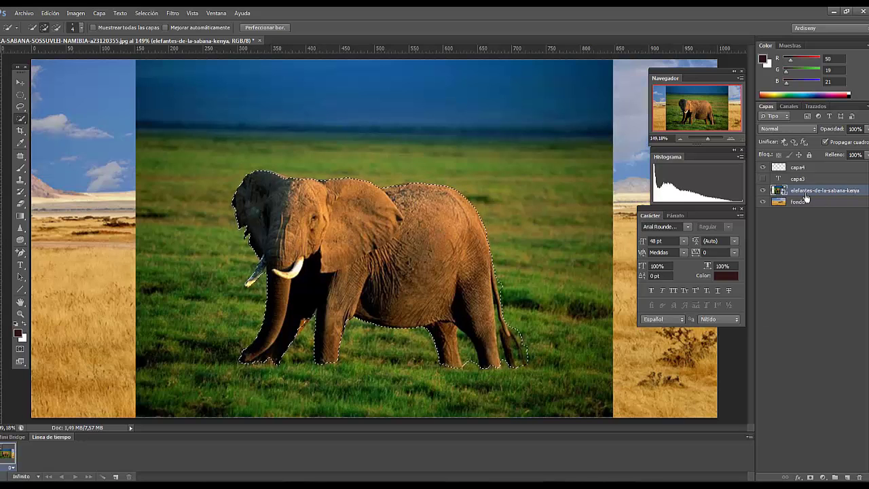
Add a layer mask from the selection to the elephant layer and hide the fondo layer
click(810, 478)
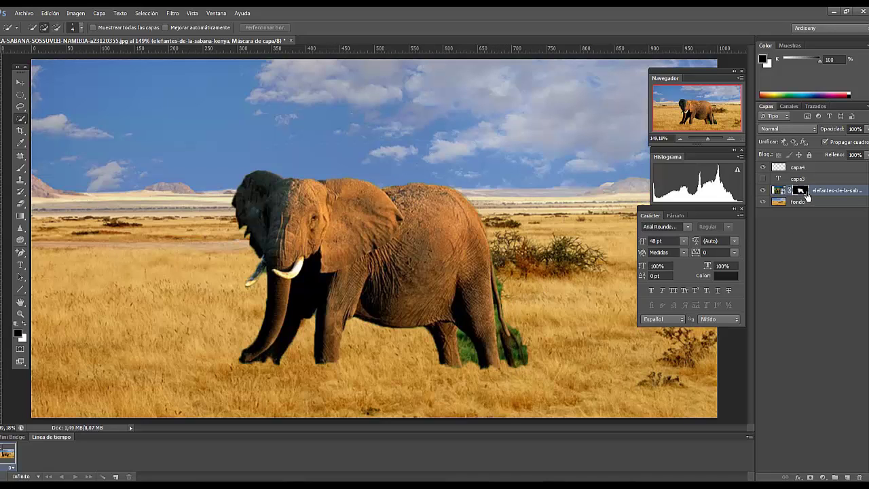
click(763, 202)
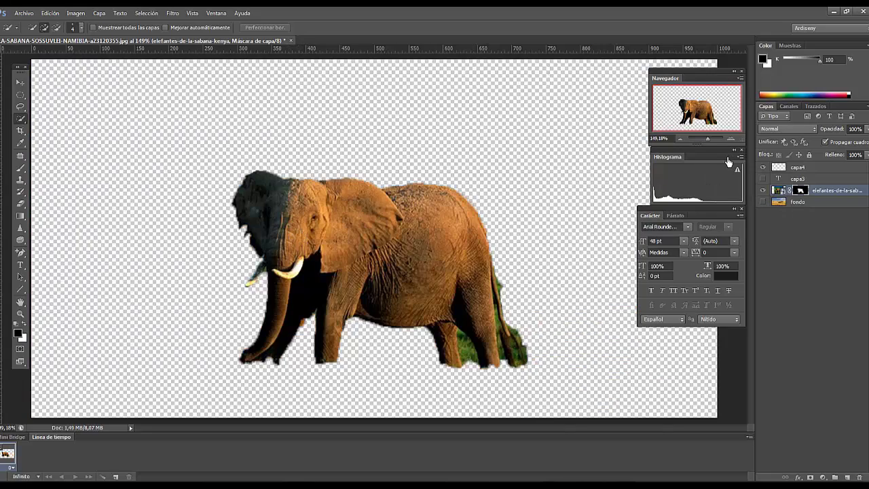
Paint black on the elephant's mask with a soft round 5 px brush to remove the grass between the hind legs
drag(708, 143, 711, 143)
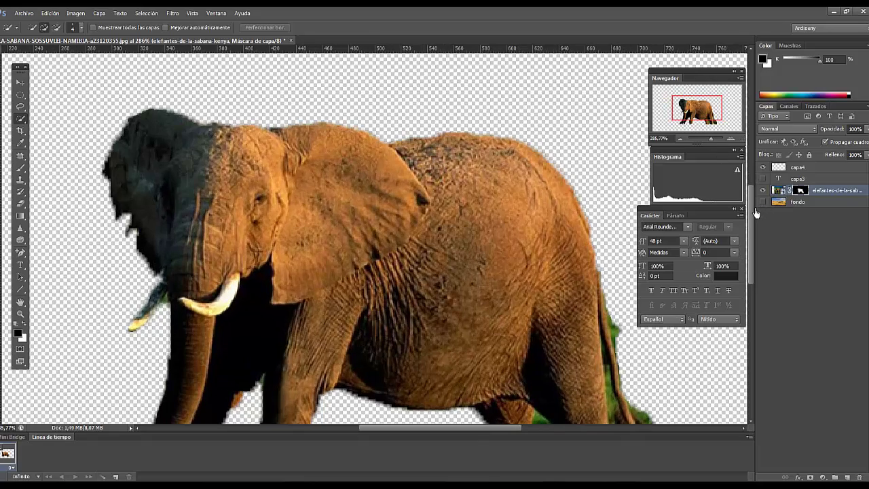
drag(753, 214, 725, 244)
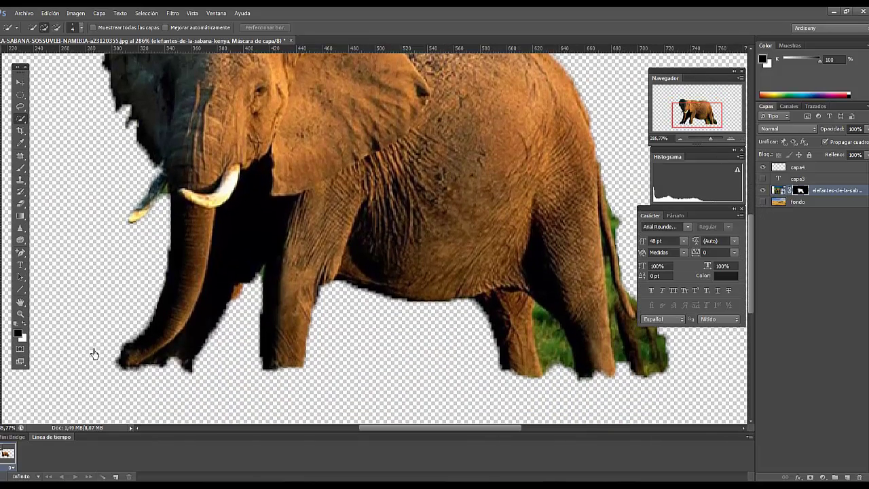
click(24, 327)
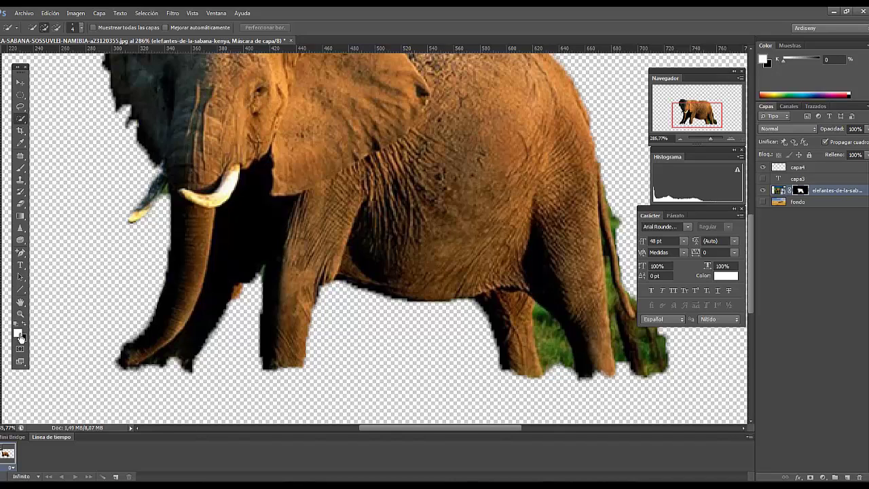
click(24, 328)
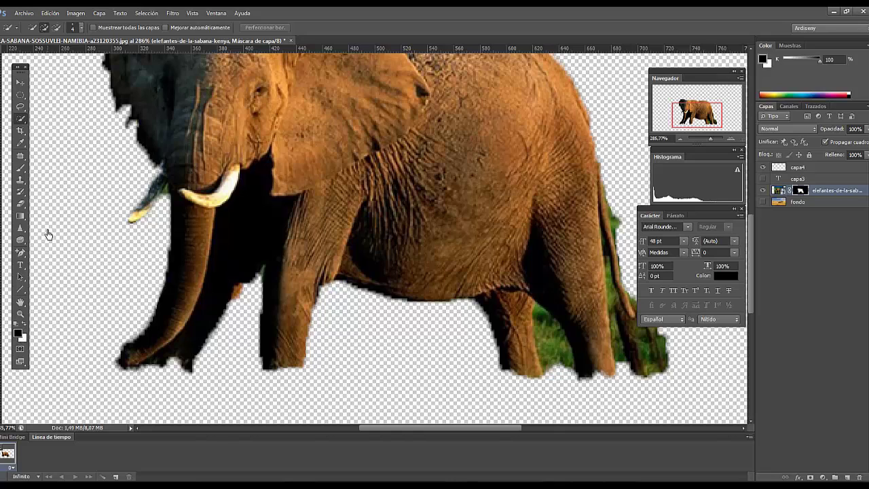
click(21, 171)
click(46, 169)
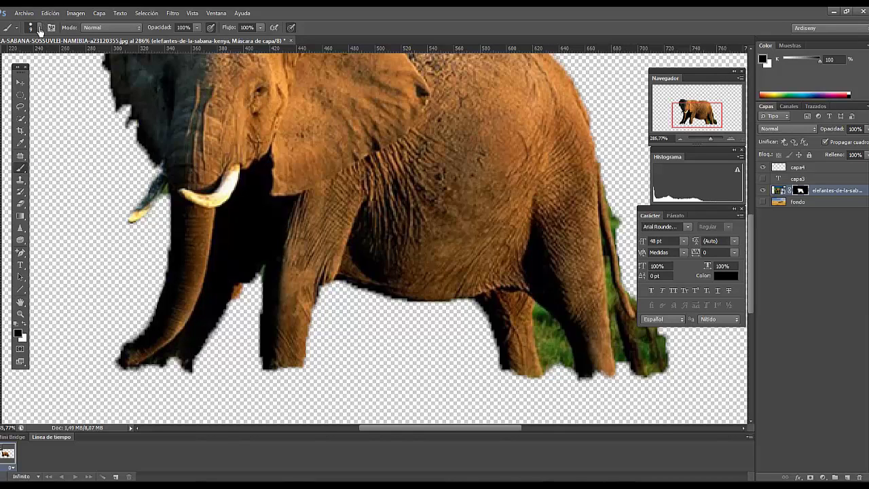
click(40, 29)
click(10, 58)
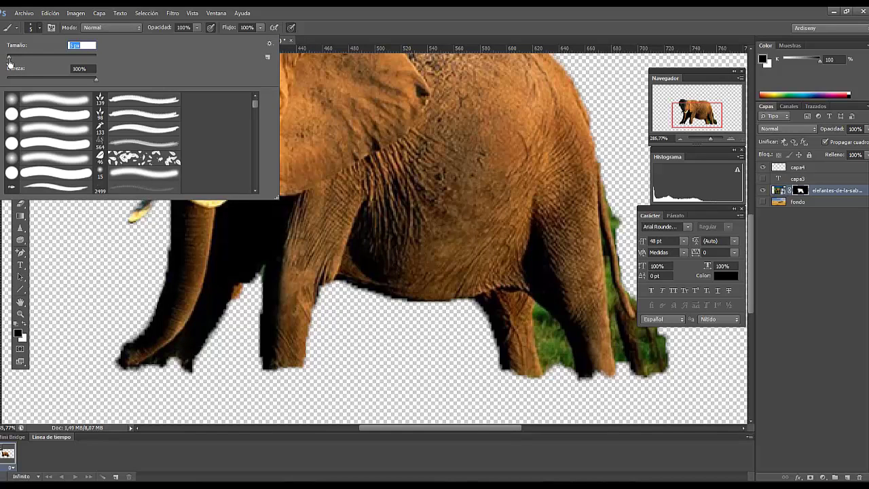
click(30, 114)
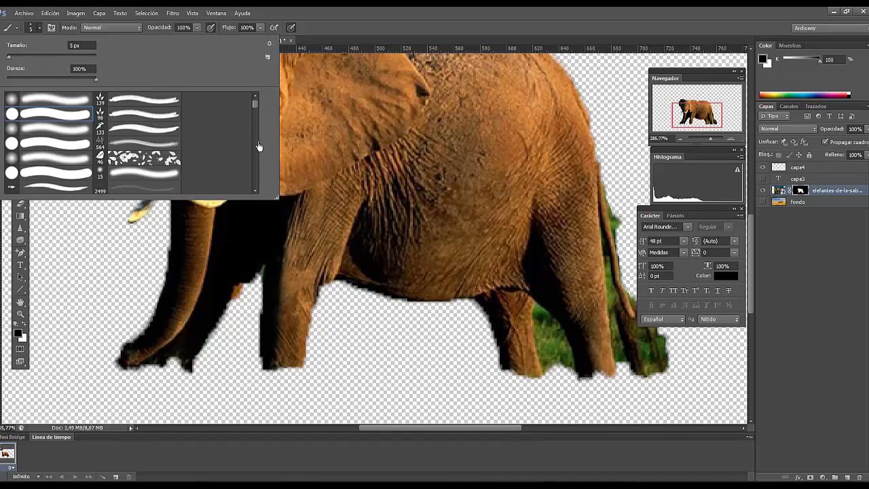
click(31, 102)
click(548, 383)
drag(543, 370, 535, 321)
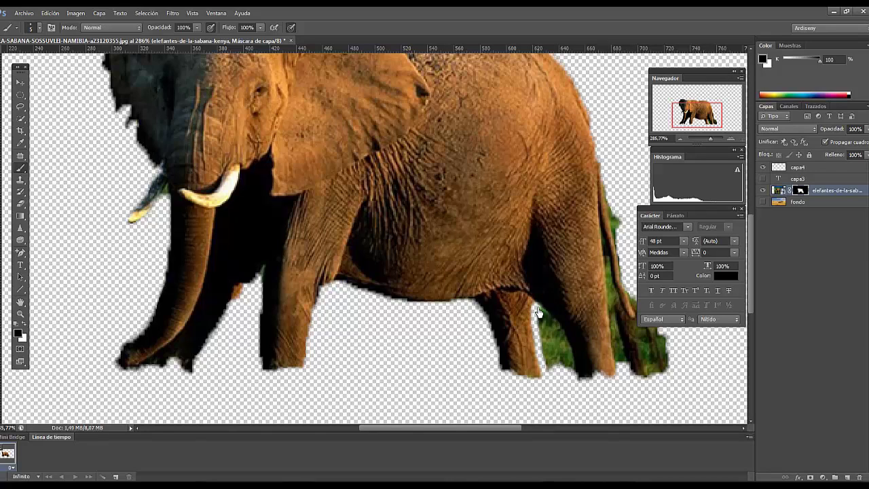
drag(543, 317, 561, 336)
Switch to the hard round 5 px brush and mask out the remaining grass traces between the hind legs
drag(710, 142, 716, 142)
drag(750, 297, 753, 330)
drag(471, 435, 528, 428)
mouse_move(404, 267)
mouse_down()
mouse_move(448, 373)
mouse_move(452, 414)
mouse_move(455, 400)
mouse_move(442, 408)
mouse_move(376, 260)
mouse_move(358, 243)
mouse_move(362, 321)
mouse_move(377, 378)
mouse_move(391, 388)
mouse_move(407, 380)
mouse_move(374, 269)
mouse_move(373, 328)
mouse_move(356, 229)
mouse_move(355, 338)
mouse_move(379, 400)
mouse_move(387, 376)
mouse_move(378, 343)
mouse_move(417, 380)
mouse_move(403, 275)
mouse_up()
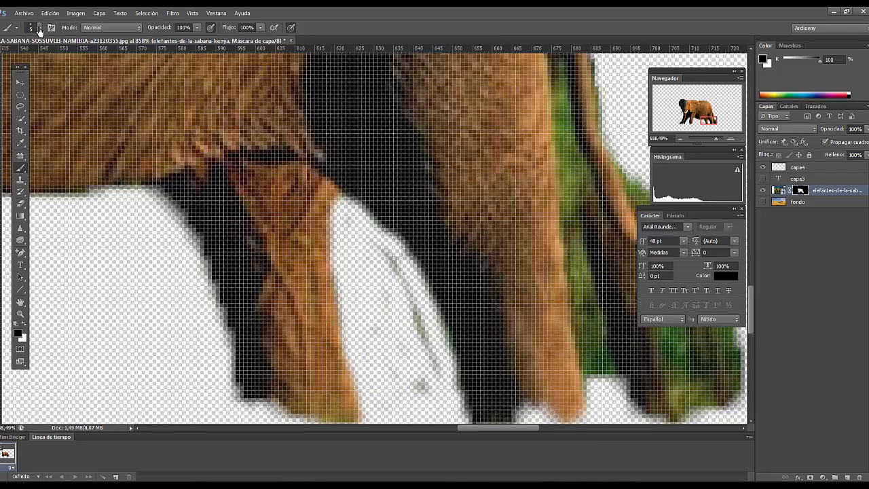
click(38, 27)
click(44, 114)
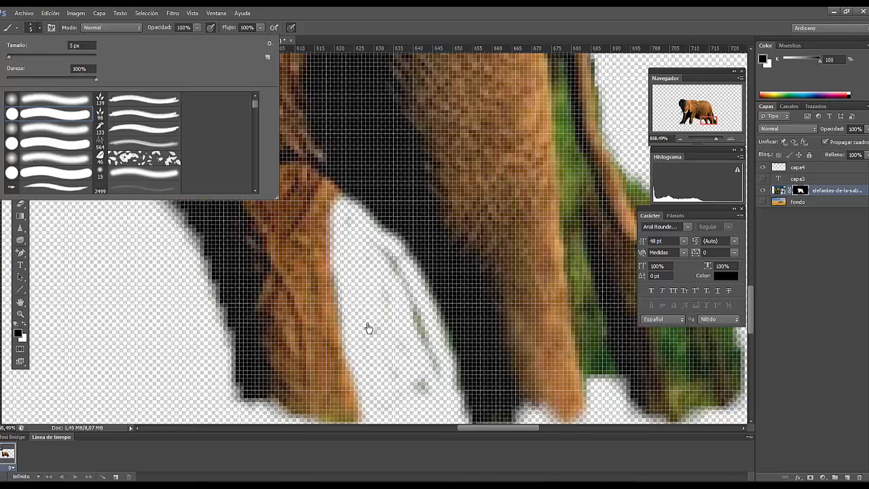
click(417, 373)
mouse_move(414, 343)
mouse_down()
mouse_move(400, 291)
mouse_move(374, 248)
mouse_move(384, 316)
mouse_move(436, 378)
mouse_move(424, 390)
mouse_up()
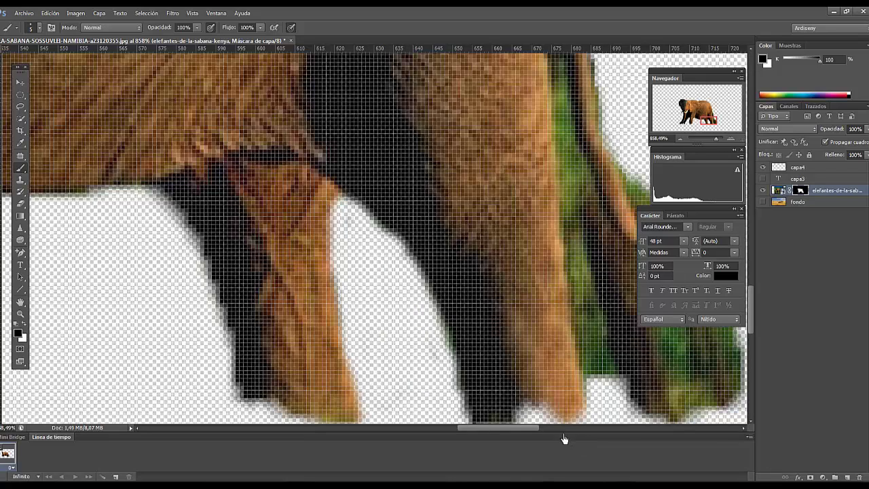
Mask out the uneven edges beneath the elephant's hind feet with straight strokes
scroll(752, 334, down, 5)
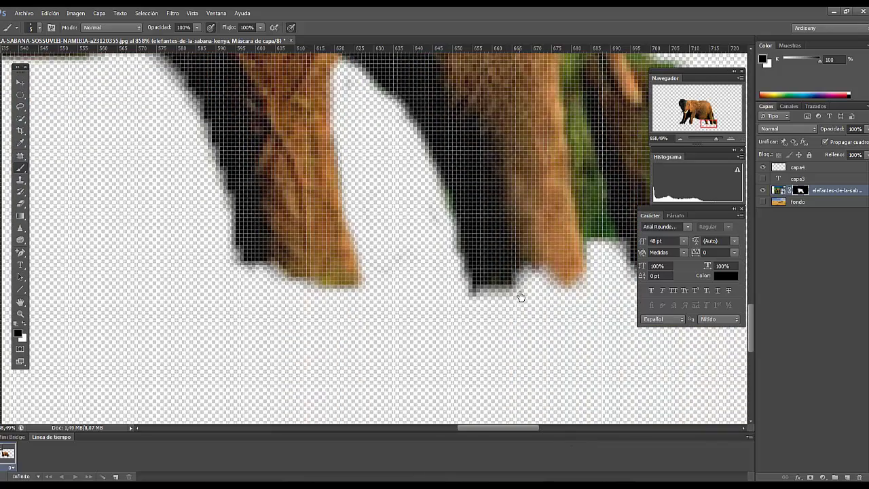
click(469, 292)
drag(373, 293, 285, 295)
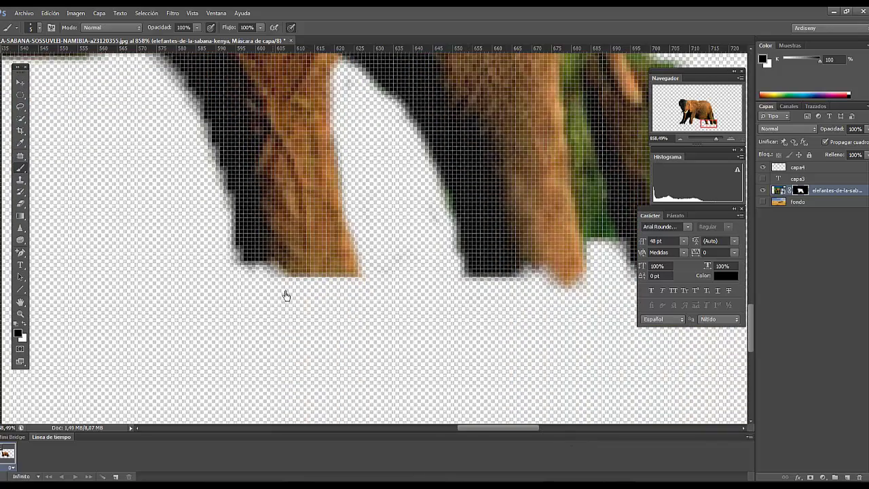
drag(525, 433, 560, 431)
drag(752, 325, 751, 308)
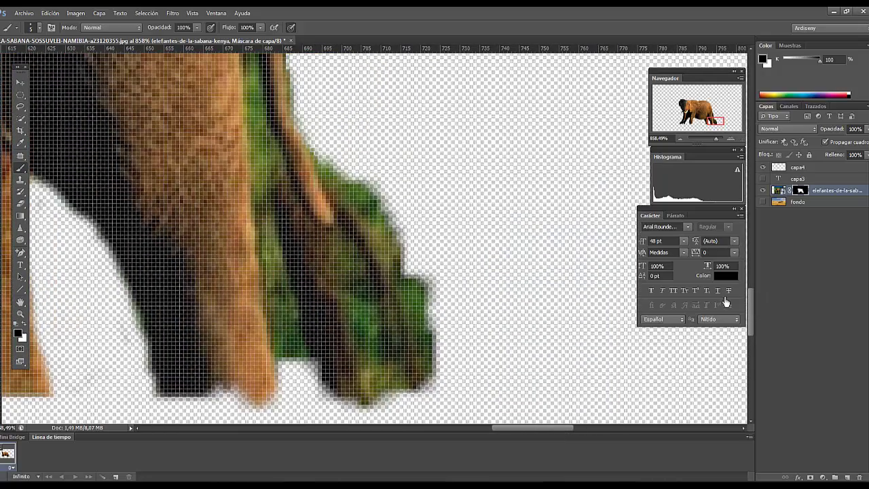
Mask out the foliage behind the elephant's rear leg, around and below the tip of the tail
mouse_move(306, 232)
mouse_down()
mouse_move(286, 203)
mouse_move(374, 342)
mouse_move(344, 260)
mouse_move(315, 241)
mouse_move(338, 240)
mouse_move(348, 225)
mouse_move(317, 156)
mouse_move(348, 170)
mouse_move(392, 260)
mouse_move(370, 229)
mouse_move(366, 265)
mouse_move(354, 192)
mouse_move(359, 266)
mouse_move(358, 258)
mouse_move(374, 292)
mouse_move(407, 257)
mouse_move(418, 330)
mouse_move(429, 335)
mouse_move(433, 308)
mouse_move(440, 335)
mouse_move(400, 287)
mouse_move(390, 430)
mouse_move(428, 400)
mouse_move(418, 363)
mouse_move(389, 374)
mouse_move(369, 299)
mouse_move(363, 342)
mouse_move(350, 310)
mouse_move(330, 424)
mouse_move(346, 434)
mouse_move(349, 424)
mouse_move(319, 283)
mouse_move(293, 255)
mouse_move(267, 251)
mouse_move(272, 310)
mouse_move(297, 376)
mouse_move(296, 292)
mouse_move(285, 266)
mouse_move(291, 332)
mouse_move(309, 323)
mouse_move(311, 283)
mouse_move(315, 383)
mouse_move(319, 345)
mouse_move(348, 291)
mouse_up()
drag(276, 330, 275, 392)
mouse_move(752, 291)
mouse_down()
mouse_move(751, 271)
mouse_move(755, 280)
mouse_up()
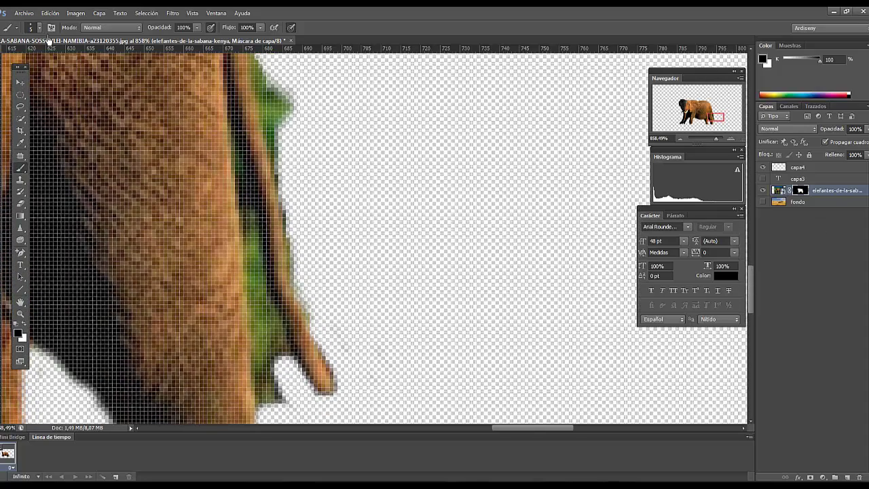
Reduce the brush to 2 px and mask out the grass between the hind leg and tail and along the tail's outer edge
click(39, 31)
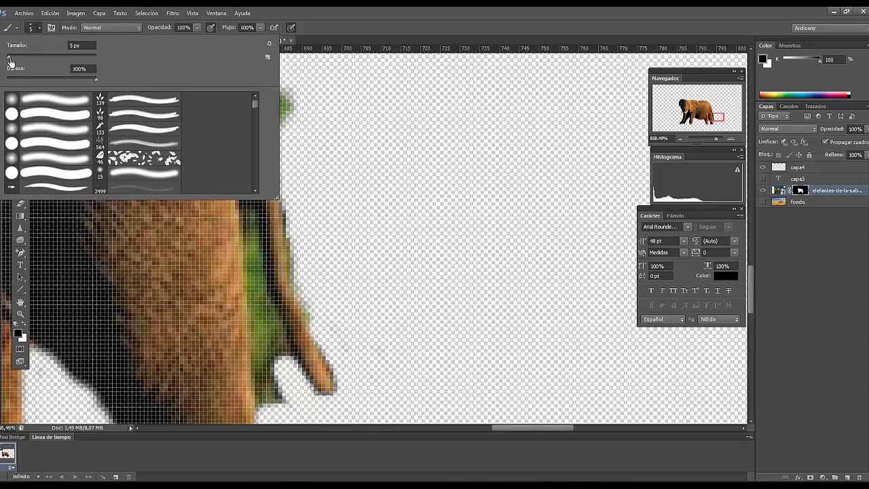
drag(10, 62, 8, 61)
click(264, 420)
drag(264, 420, 245, 228)
drag(749, 285, 752, 245)
drag(544, 428, 524, 429)
mouse_move(397, 182)
mouse_down()
mouse_move(440, 284)
mouse_move(440, 308)
mouse_move(436, 284)
mouse_move(448, 300)
mouse_move(427, 282)
mouse_move(408, 241)
mouse_move(430, 317)
mouse_move(387, 326)
mouse_move(406, 405)
mouse_move(396, 375)
mouse_up()
Reduce the brush to 1 px and mask out the narrow gap between leg and tail and the stray specks outside the tail
click(39, 28)
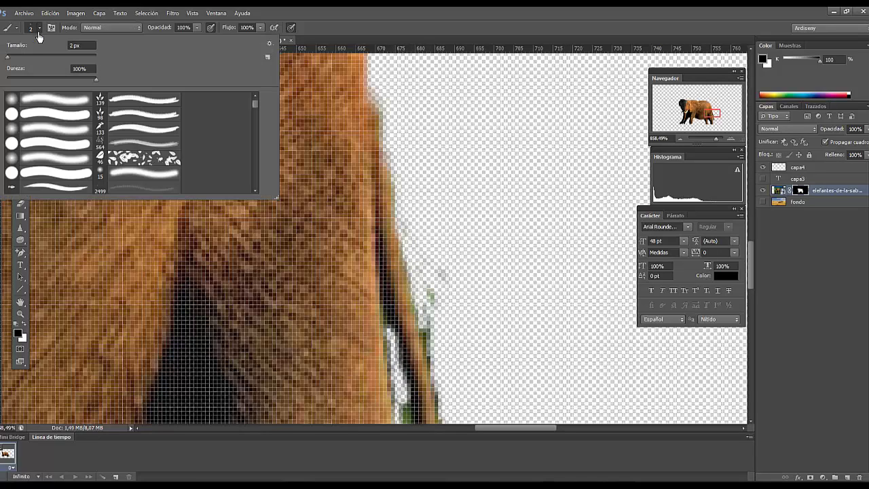
drag(10, 62, 7, 62)
click(388, 331)
drag(382, 310, 397, 412)
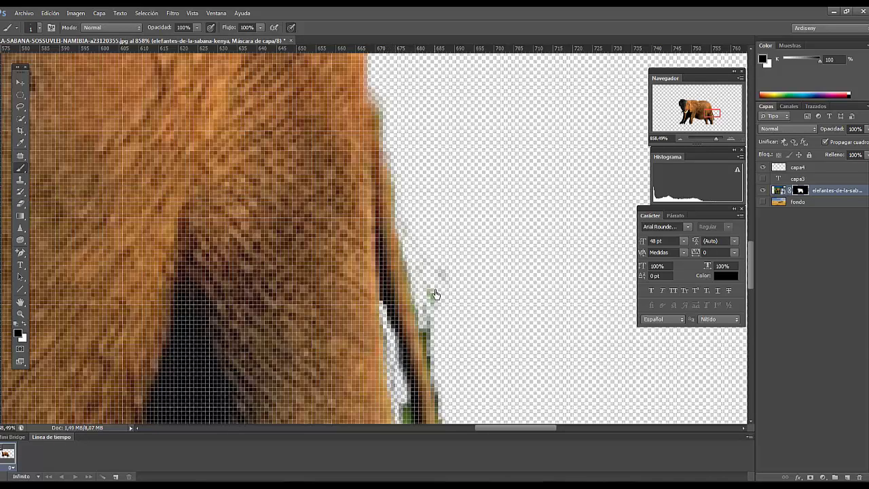
drag(437, 295, 427, 296)
Enlarge the brush to 7 px and mask out the green fringe outside the tail and the lowest grass between tail and leg
click(39, 29)
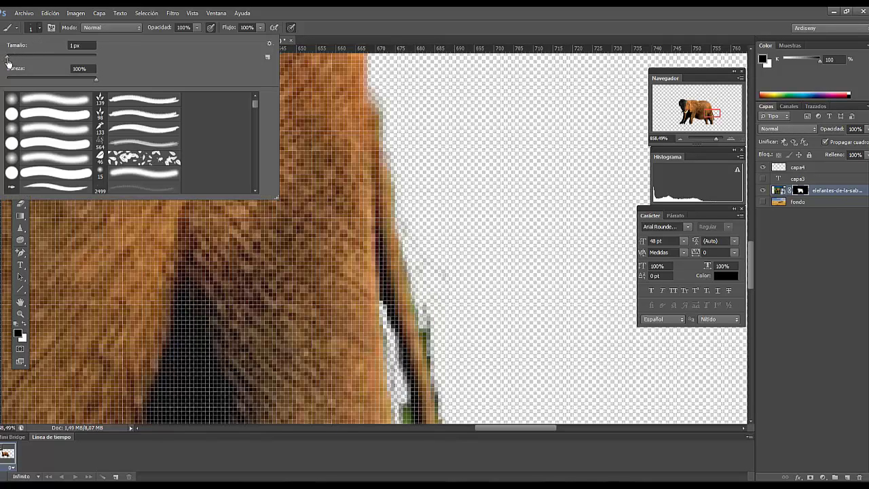
drag(8, 60, 9, 60)
drag(387, 323, 405, 251)
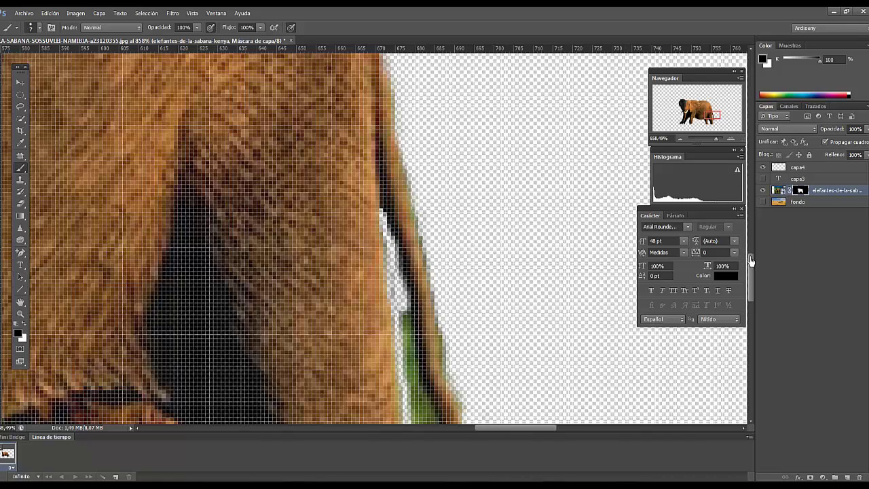
drag(751, 260, 754, 285)
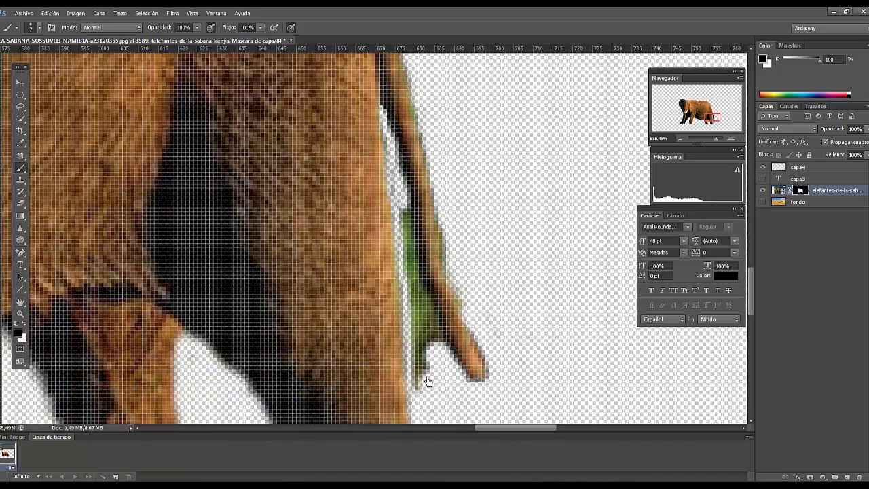
mouse_move(428, 381)
mouse_down()
mouse_move(425, 339)
mouse_move(433, 357)
mouse_up()
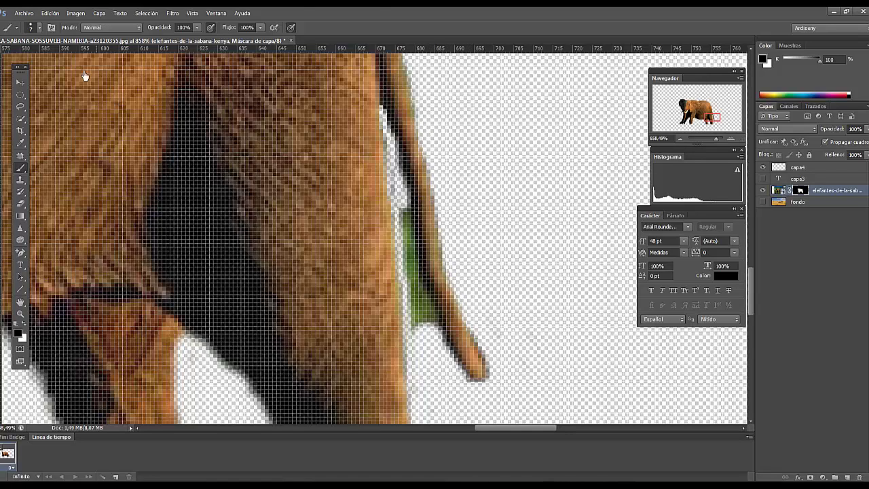
Set the brush to 4 px and mask out the remaining green strip between the tail and the hind leg
click(34, 31)
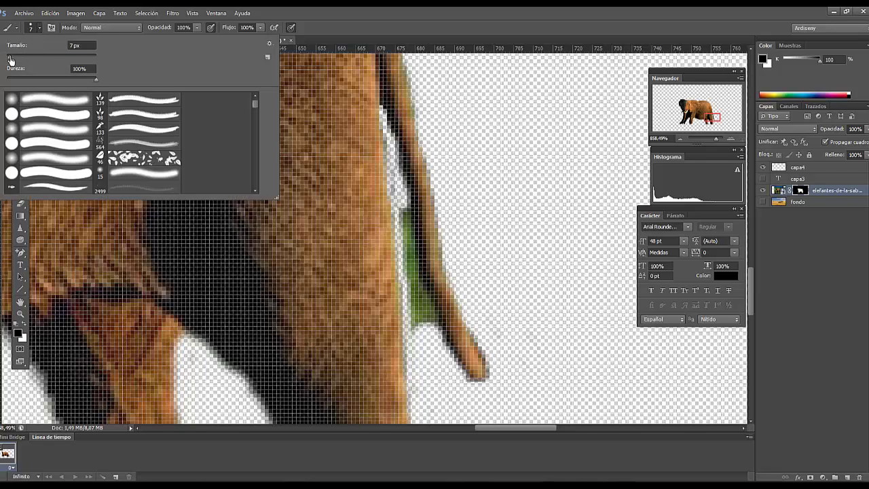
drag(9, 61, 7, 61)
mouse_move(403, 214)
mouse_down()
mouse_move(417, 307)
mouse_move(436, 356)
mouse_move(414, 338)
mouse_move(417, 391)
mouse_up()
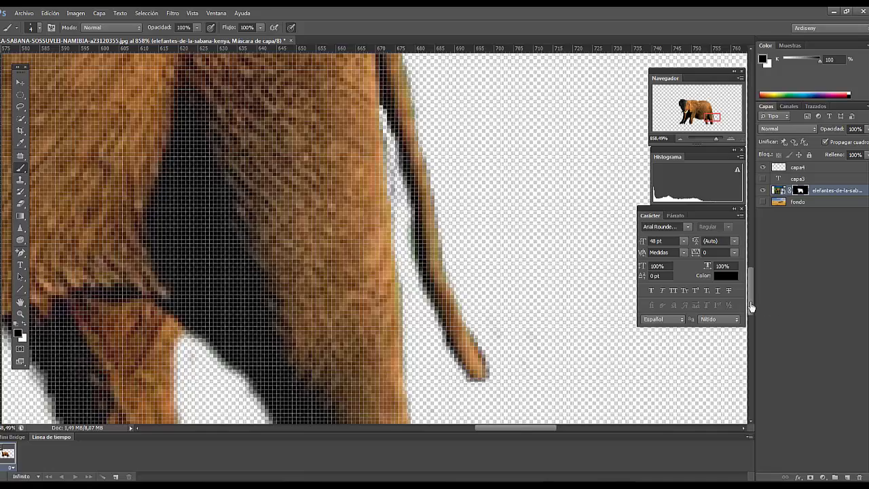
Mask out the green spot at the top of the gap between the front legs, finishing with a 1 px brush
drag(751, 309, 752, 338)
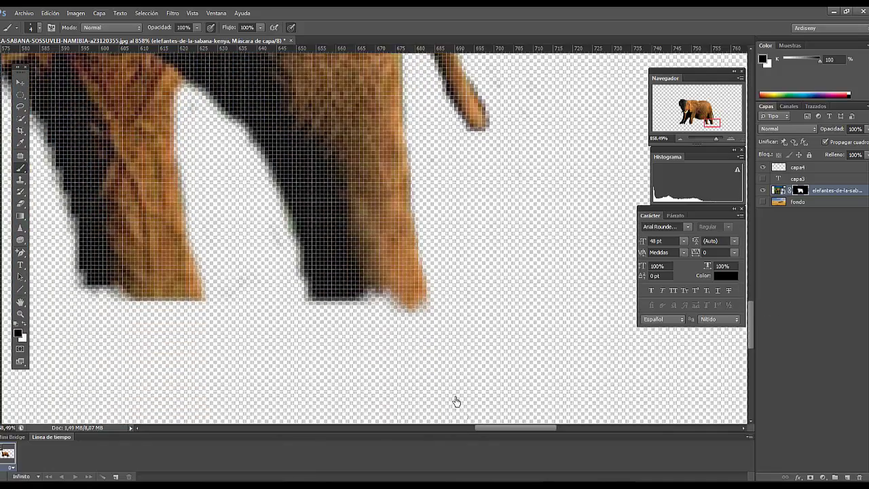
drag(514, 429, 395, 432)
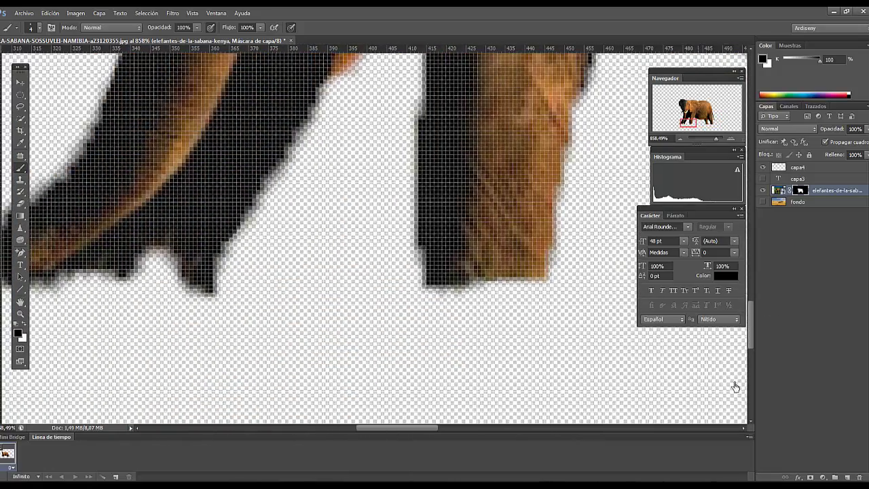
drag(751, 350, 753, 306)
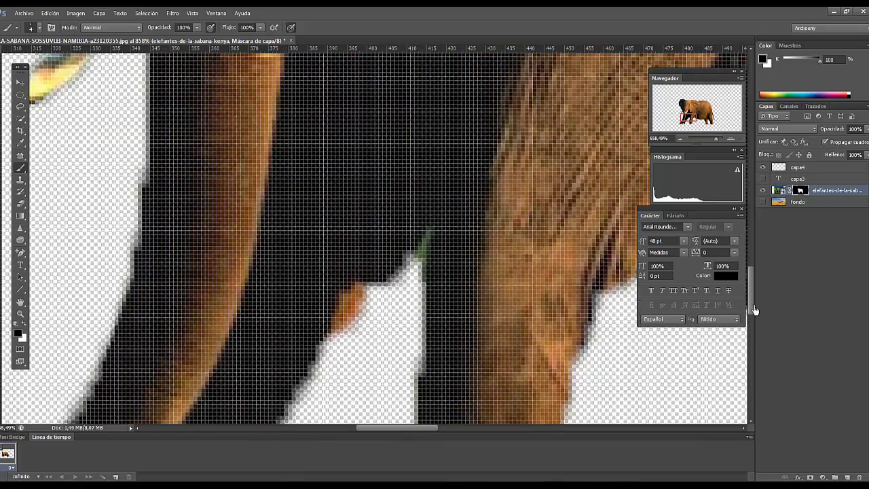
click(41, 28)
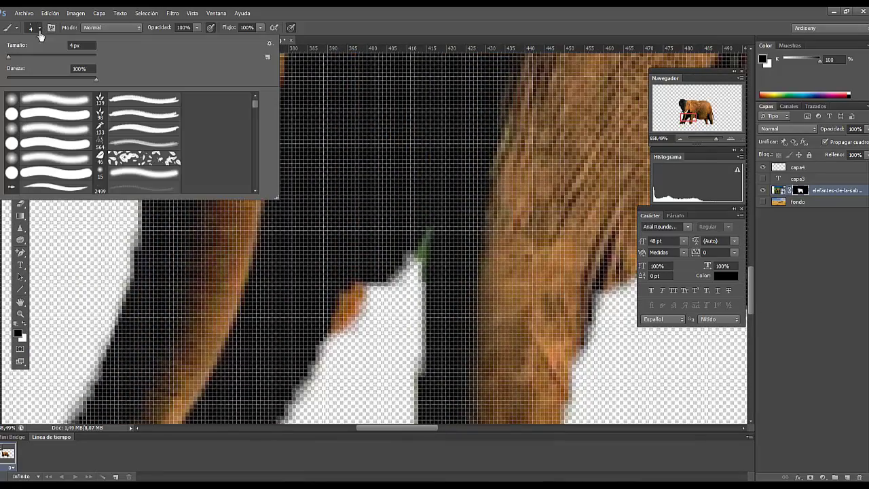
click(417, 273)
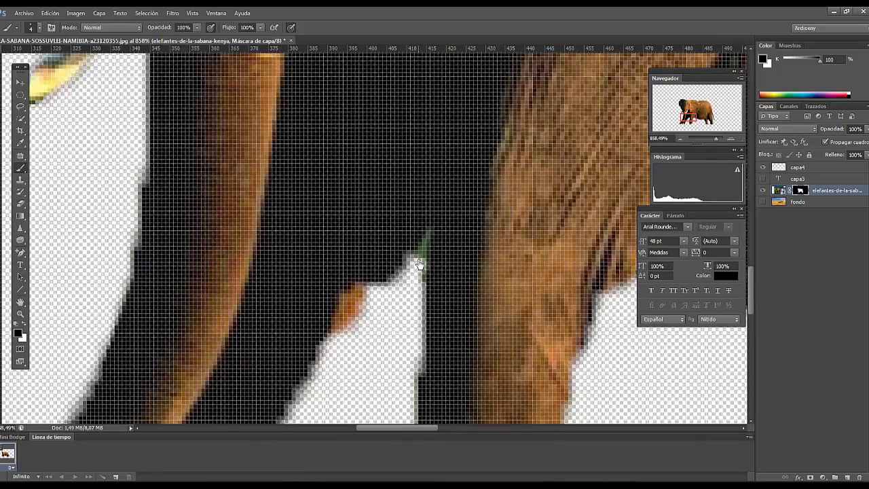
click(40, 29)
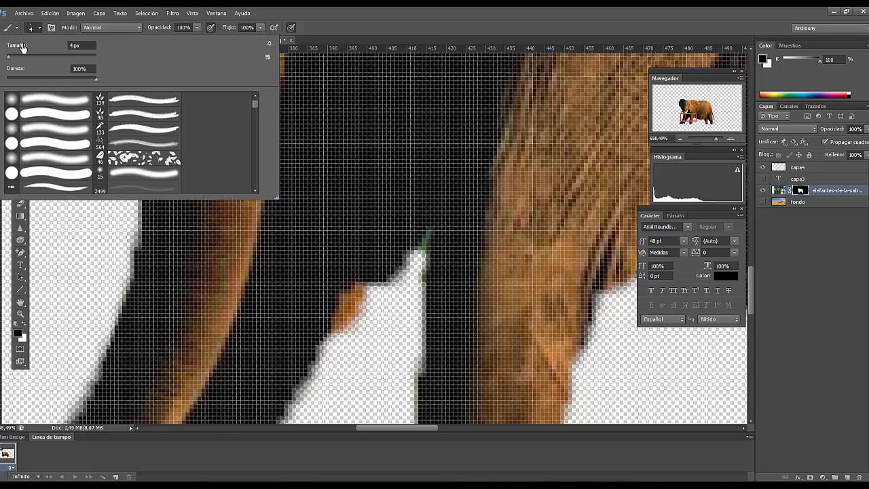
drag(9, 58, 7, 59)
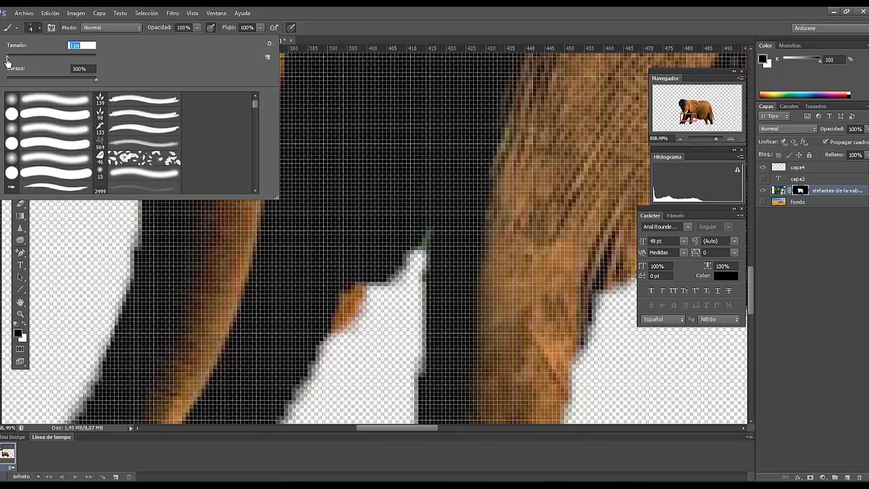
mouse_move(424, 244)
mouse_down()
mouse_move(427, 234)
mouse_move(419, 381)
mouse_up()
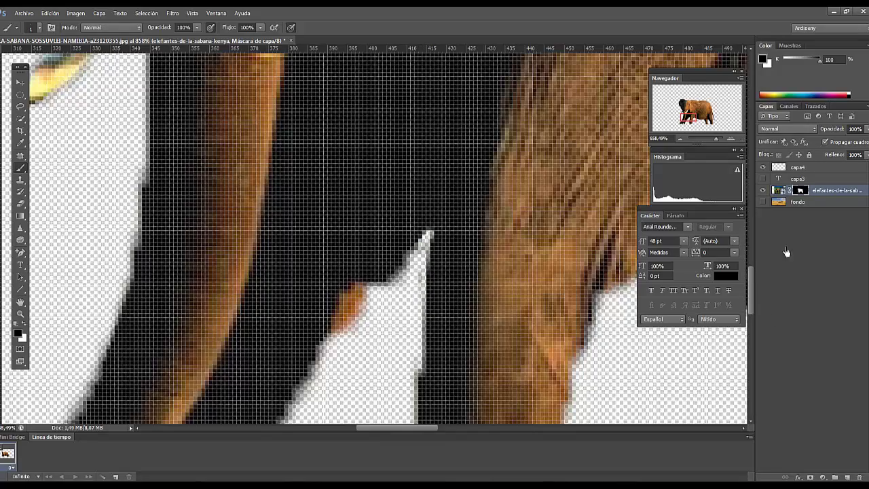
Mask out the green patch between the elephant's trunk and the far tusk with the 1 px brush
drag(749, 285, 751, 230)
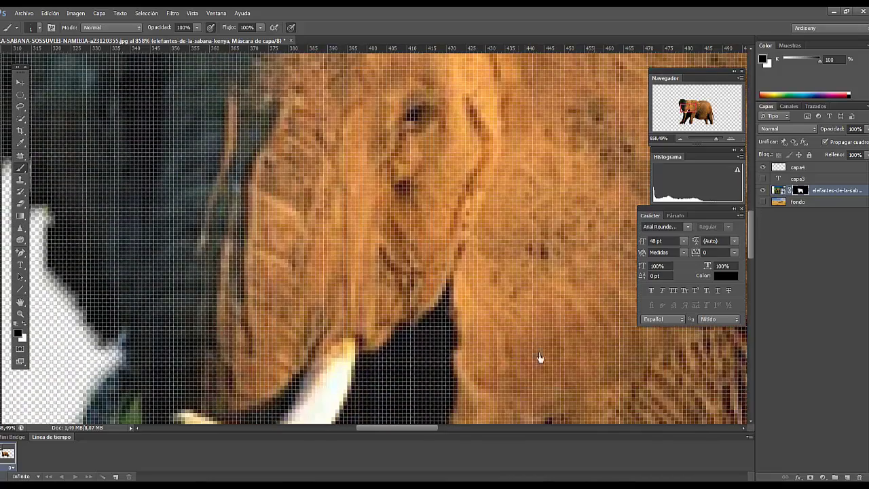
drag(438, 433, 422, 432)
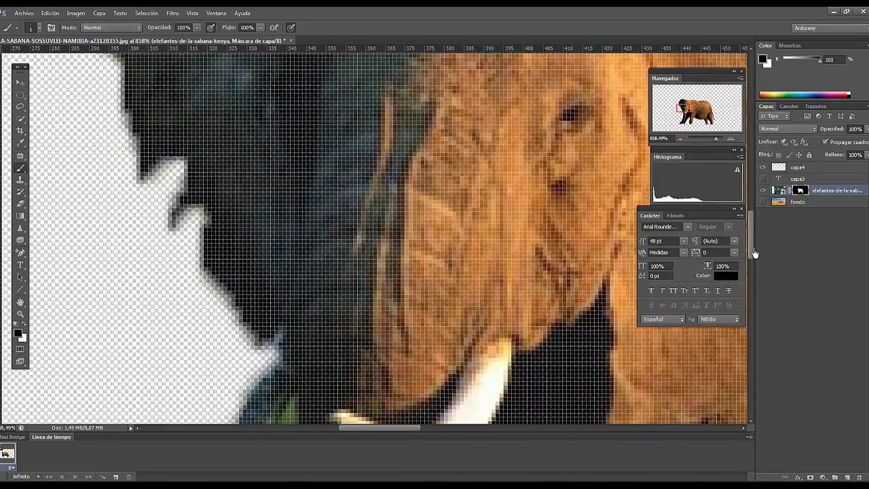
drag(754, 254, 751, 276)
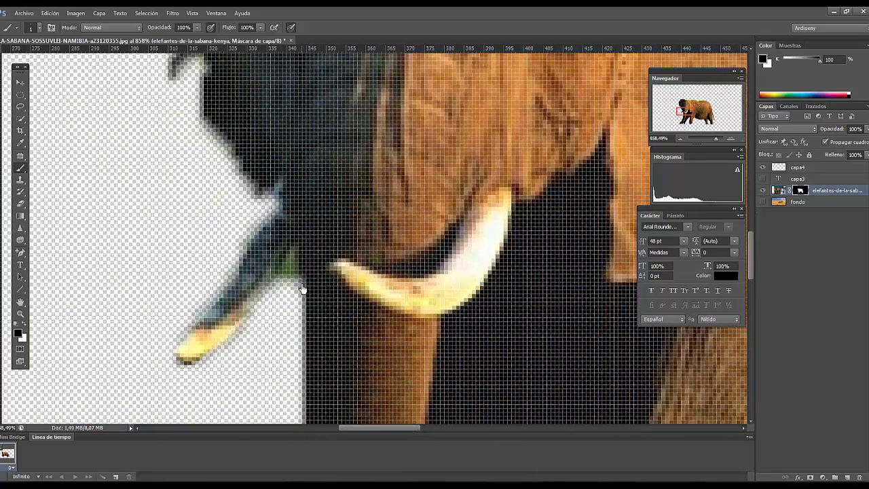
mouse_move(303, 289)
mouse_down()
mouse_move(297, 254)
mouse_move(285, 284)
mouse_up()
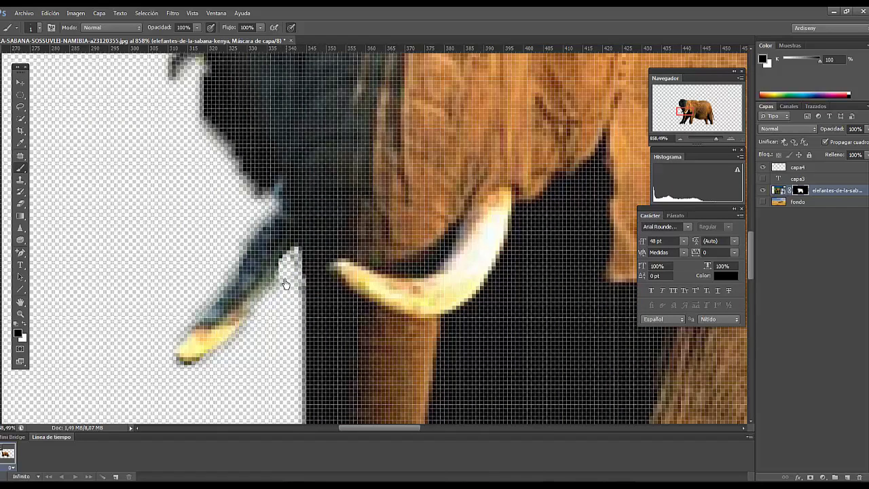
Mask out the greenish fringe along the upper edge of the elephant's ear with the 1 px brush
drag(755, 264, 754, 209)
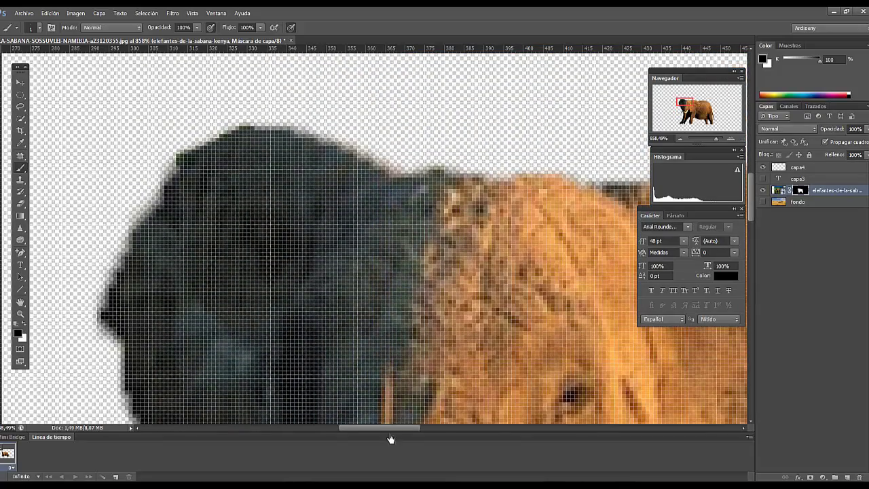
drag(392, 428, 450, 430)
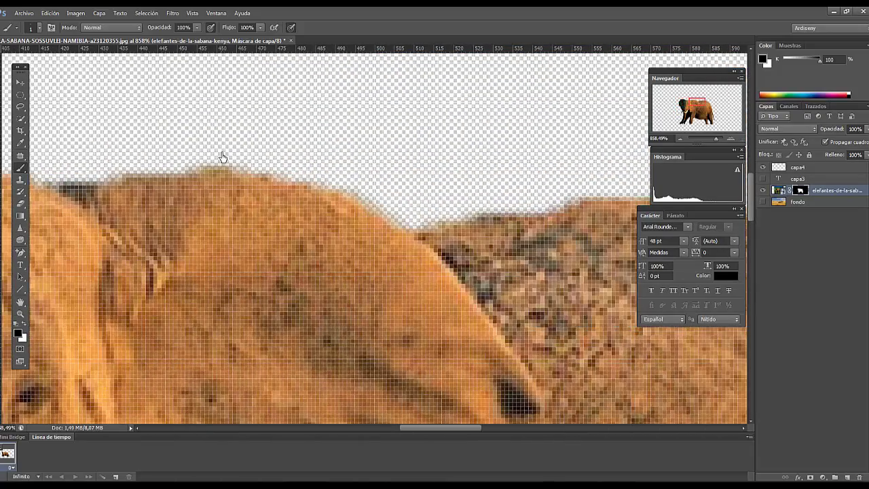
mouse_move(223, 158)
mouse_down()
mouse_move(220, 174)
mouse_move(204, 170)
mouse_move(252, 171)
mouse_up()
Show the fondo layer again behind the whole cut-out elephant
drag(464, 435, 529, 430)
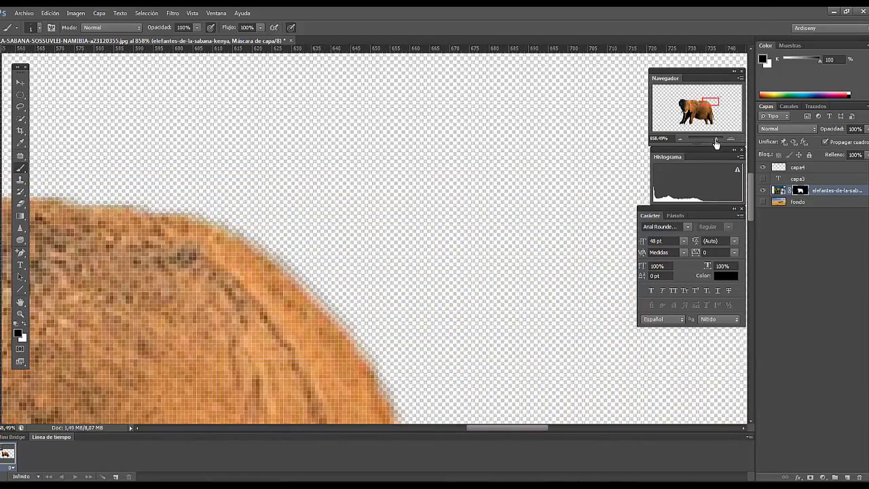
drag(715, 142, 708, 142)
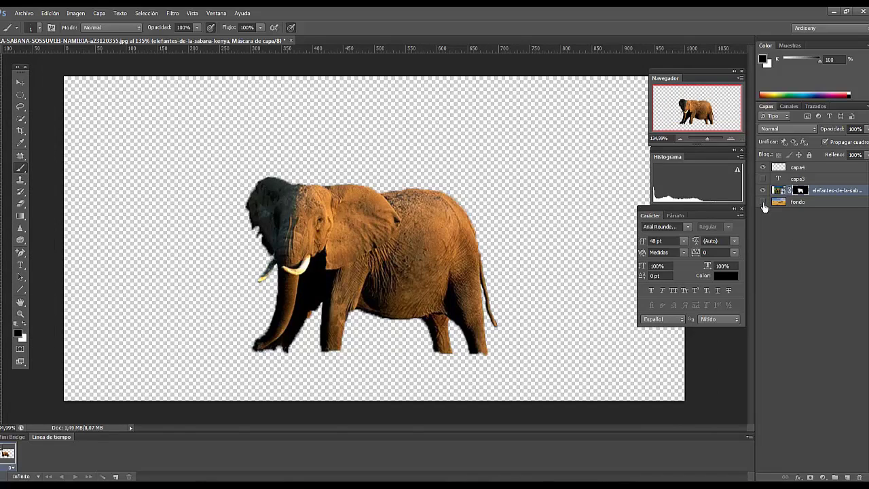
click(762, 203)
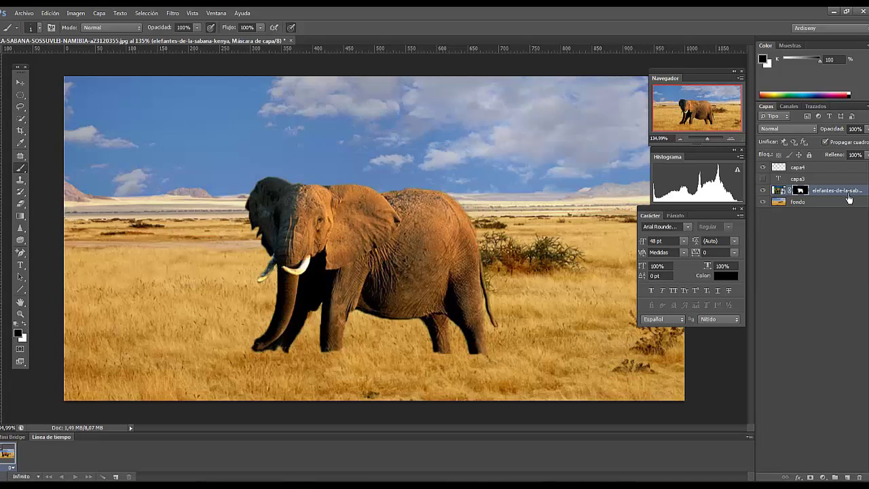
Move the elephant with the Move tool into the lower-right foreground of the savanna image
click(20, 83)
drag(360, 263, 388, 283)
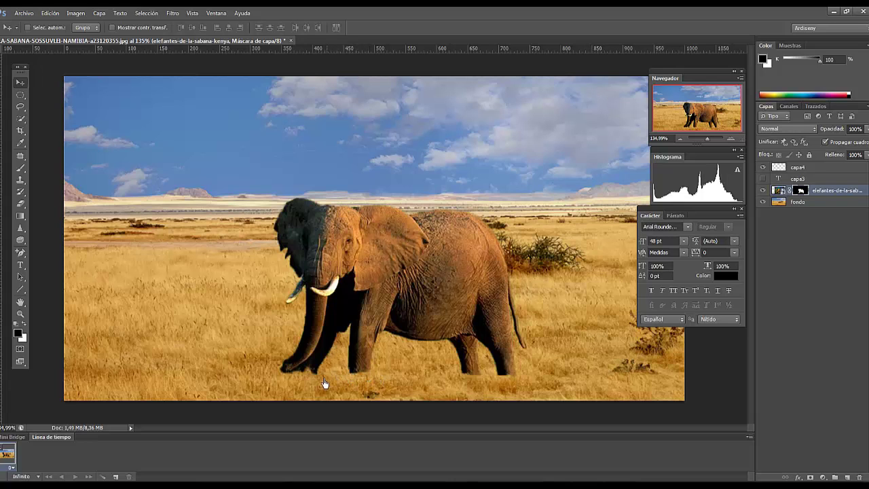
drag(418, 267, 569, 300)
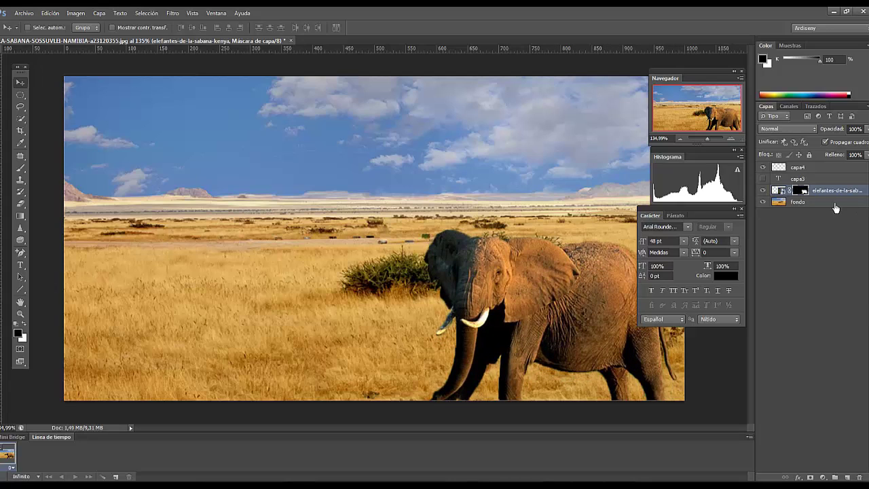
click(76, 16)
mouse_move(86, 46)
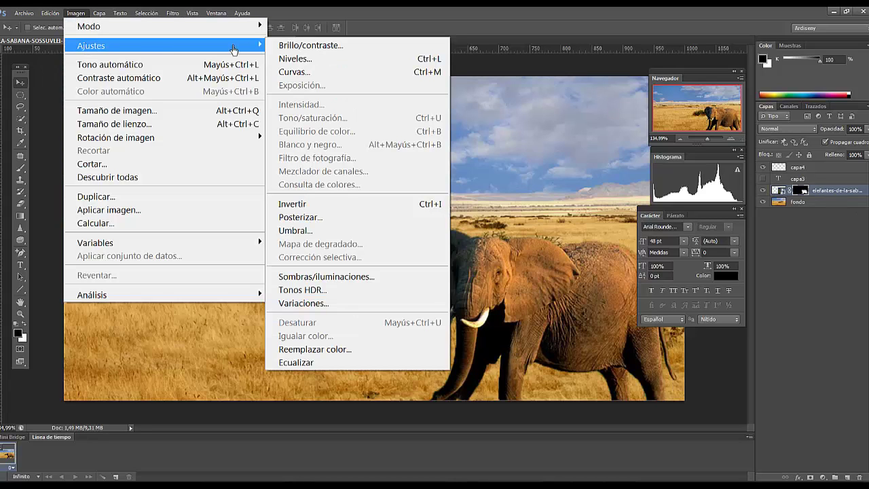
click(326, 66)
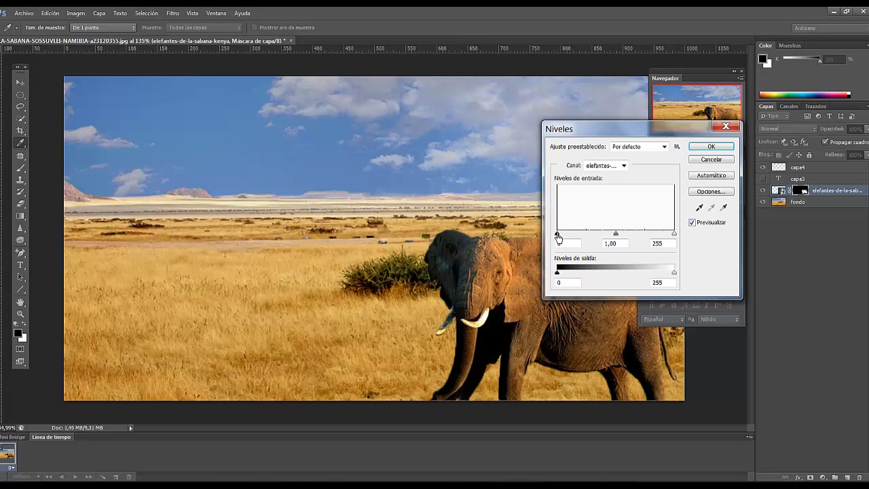
drag(557, 235, 617, 237)
click(720, 160)
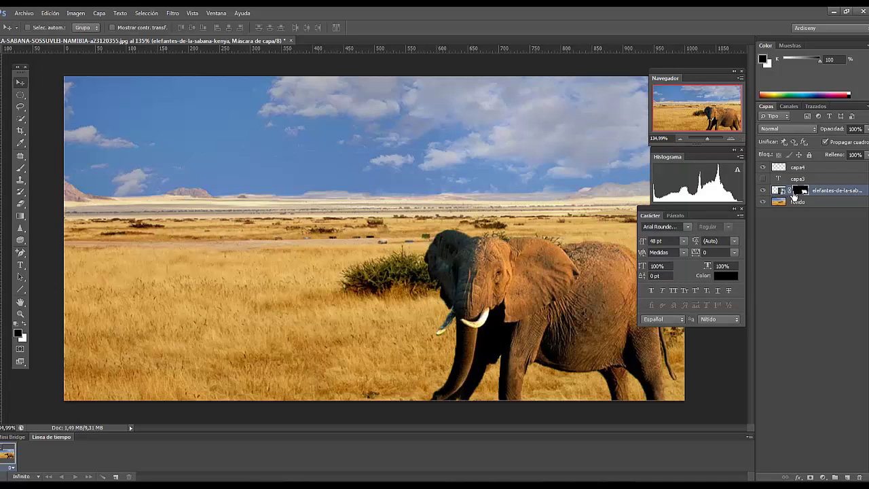
Rasterize the elephant's smart object layer
right_click(820, 196)
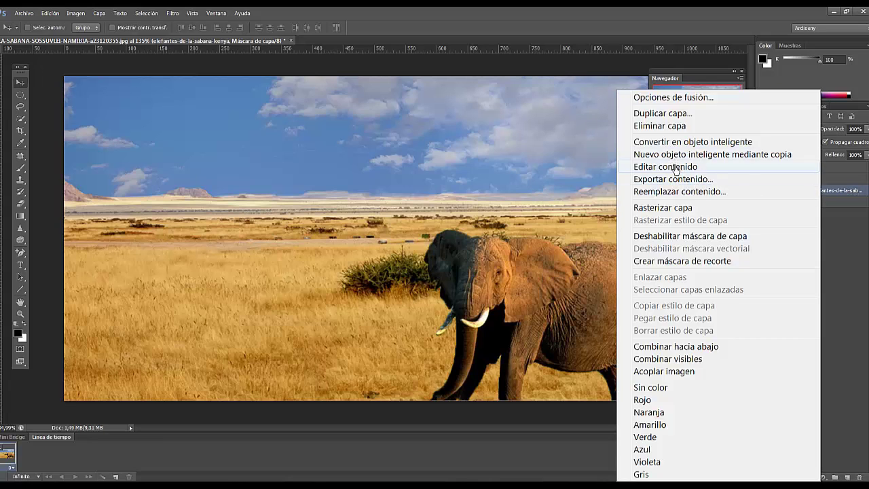
click(672, 209)
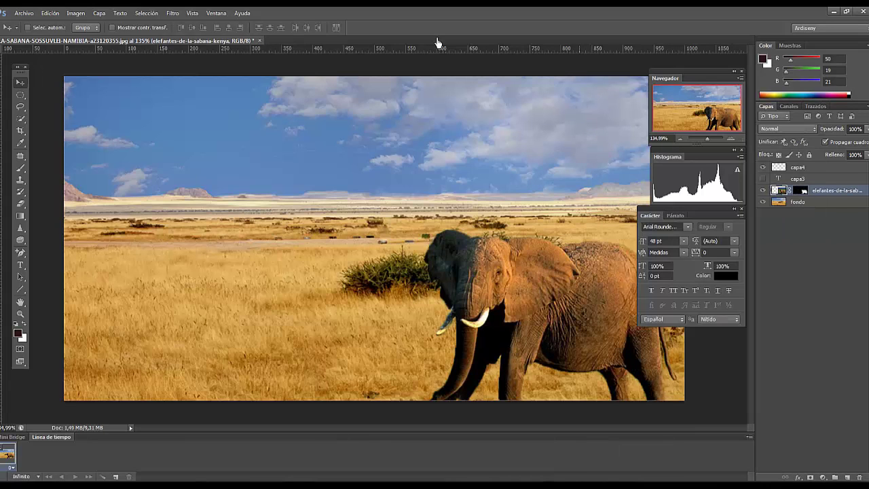
click(49, 14)
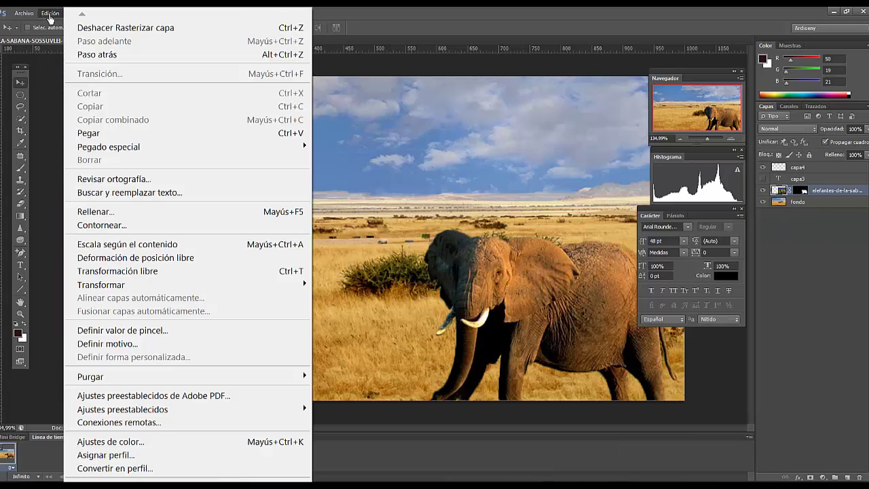
Darken the elephant layer with a Levels adjustment, setting the black input level to 23
key(Escape)
click(87, 15)
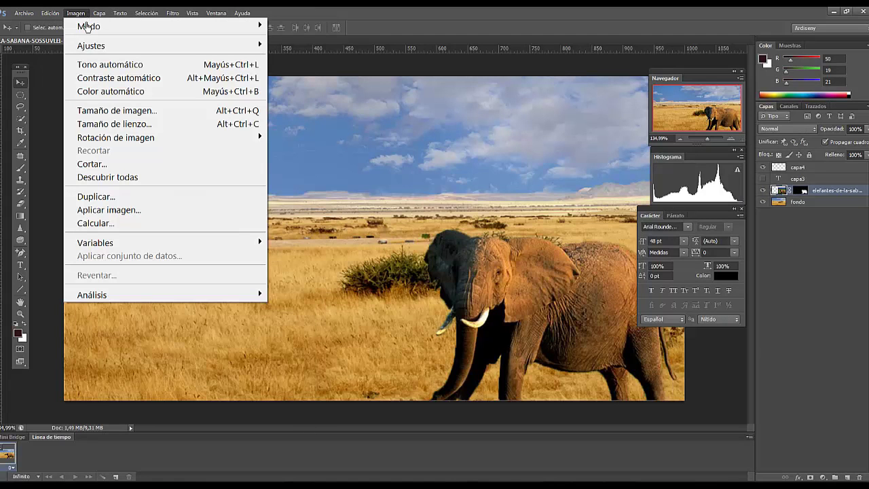
mouse_move(100, 48)
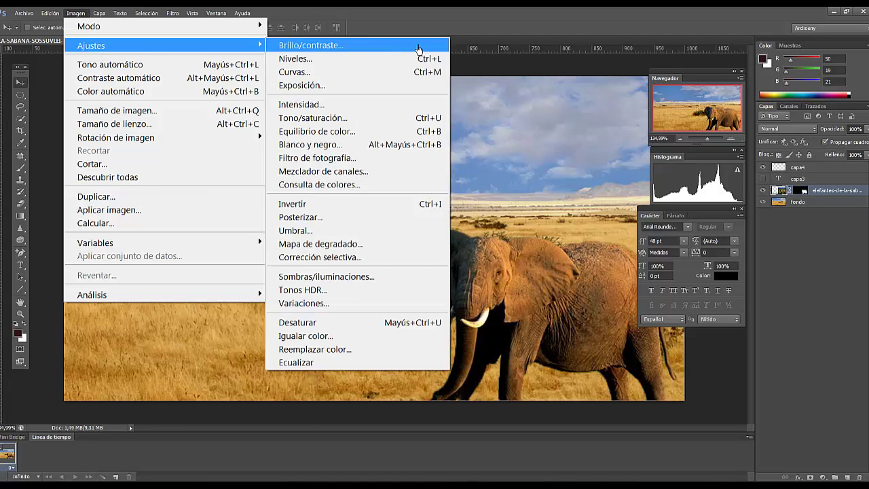
click(328, 66)
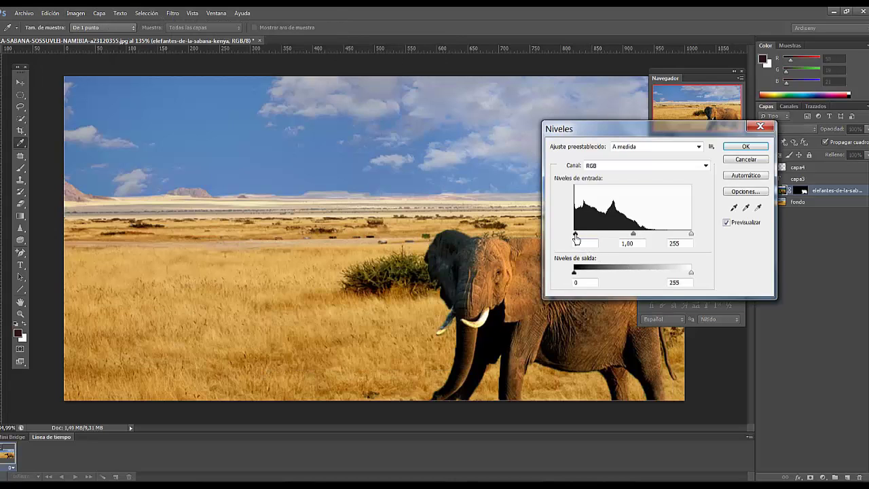
mouse_move(575, 238)
mouse_down()
mouse_move(593, 236)
mouse_move(586, 238)
mouse_up()
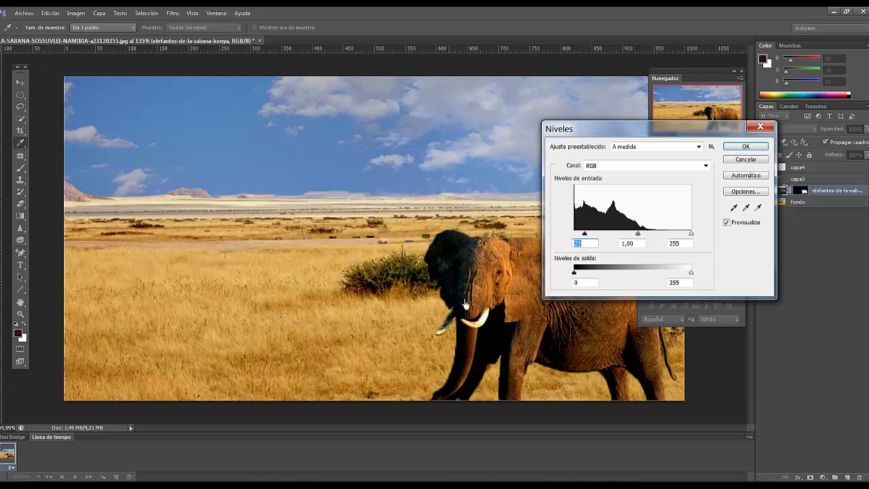
click(760, 155)
Apply Levels to the fondo layer with a black input level of 61 and a midtone value of 0,93
click(819, 204)
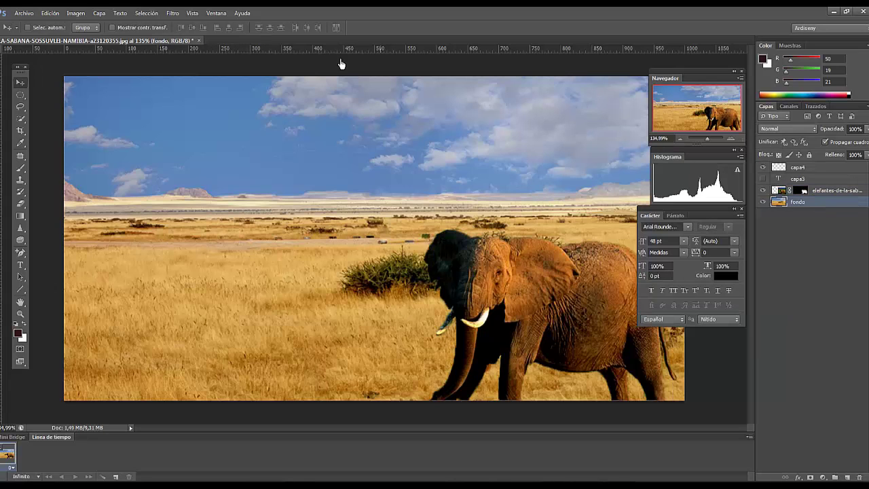
click(72, 15)
mouse_move(86, 48)
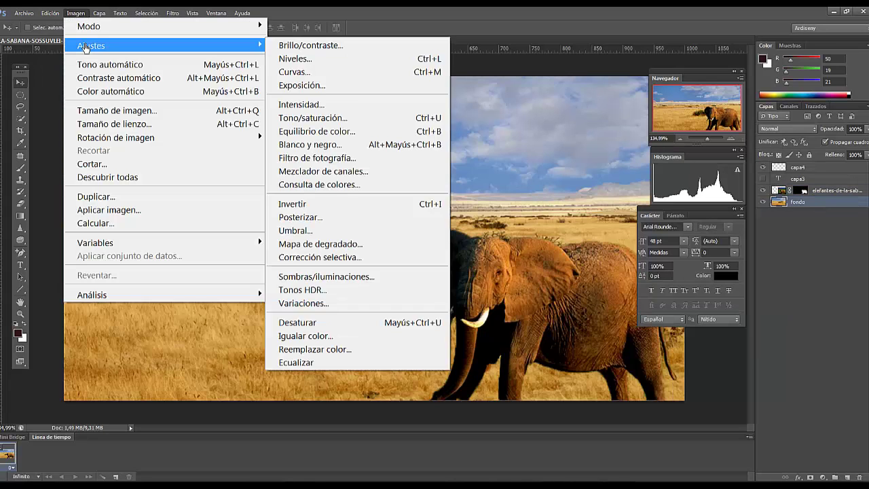
click(303, 59)
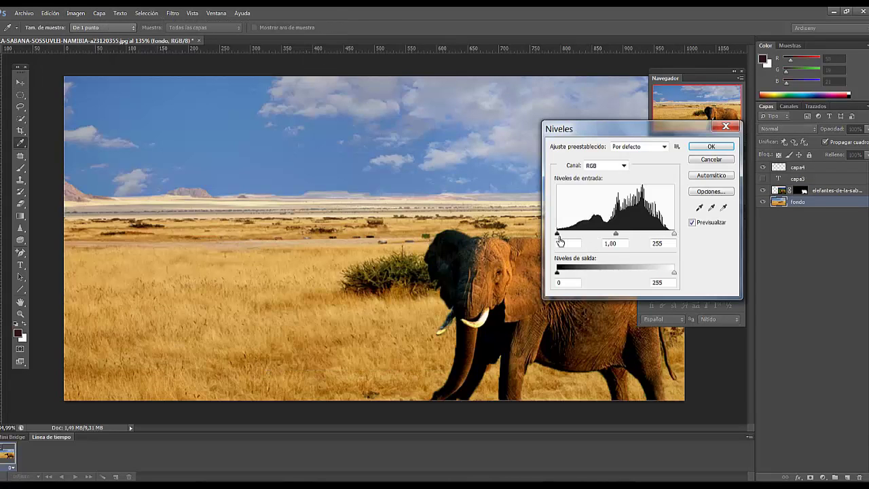
drag(557, 238, 586, 239)
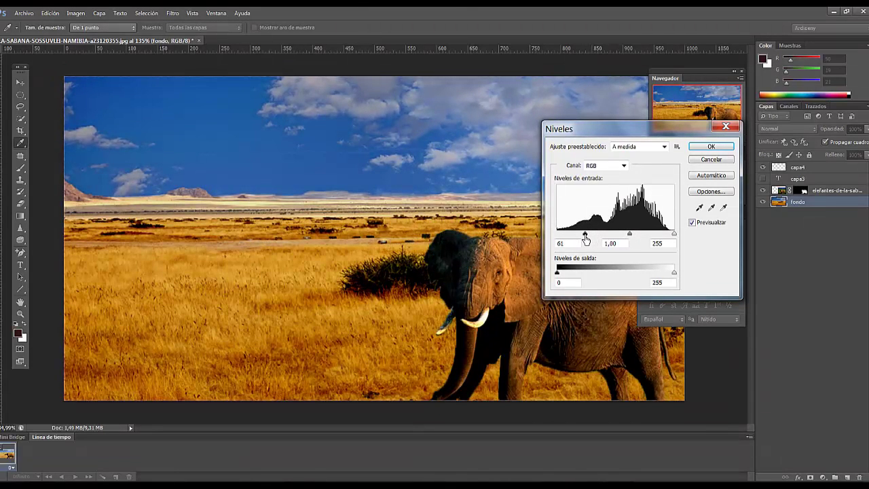
click(585, 238)
mouse_move(631, 238)
mouse_down()
mouse_move(622, 237)
mouse_move(634, 237)
mouse_up()
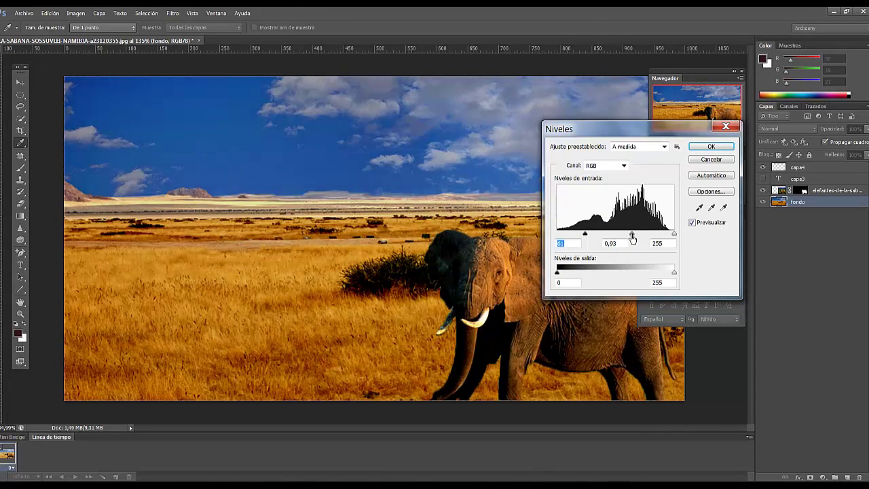
click(712, 147)
key(v)
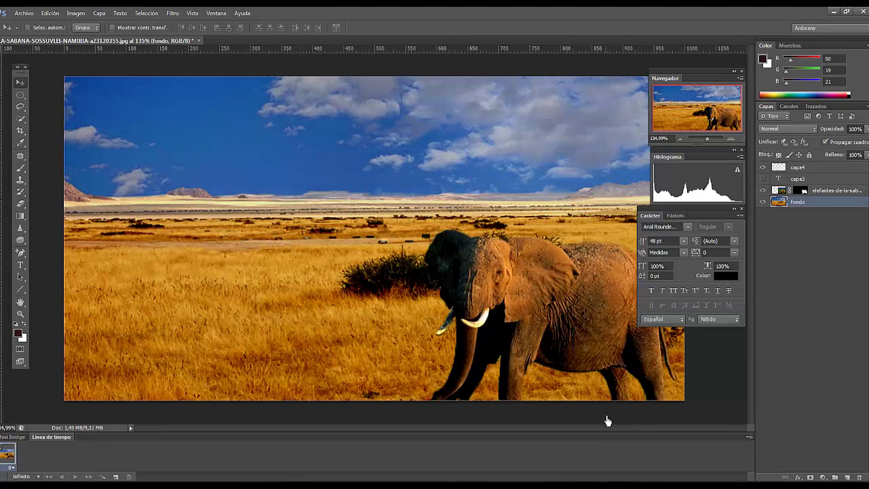
Toggle the elephant layer off and on, and make the capa3 text layer visible
drag(710, 145, 705, 144)
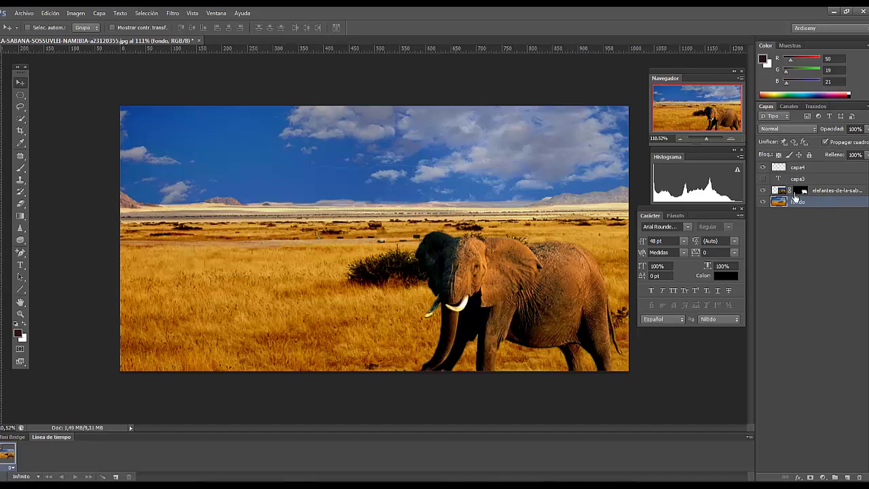
click(763, 191)
click(763, 192)
click(764, 179)
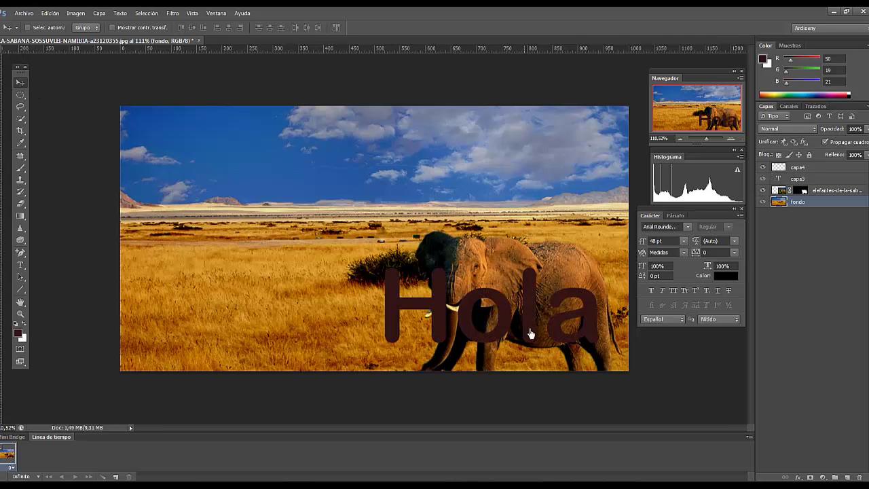
drag(530, 333, 314, 330)
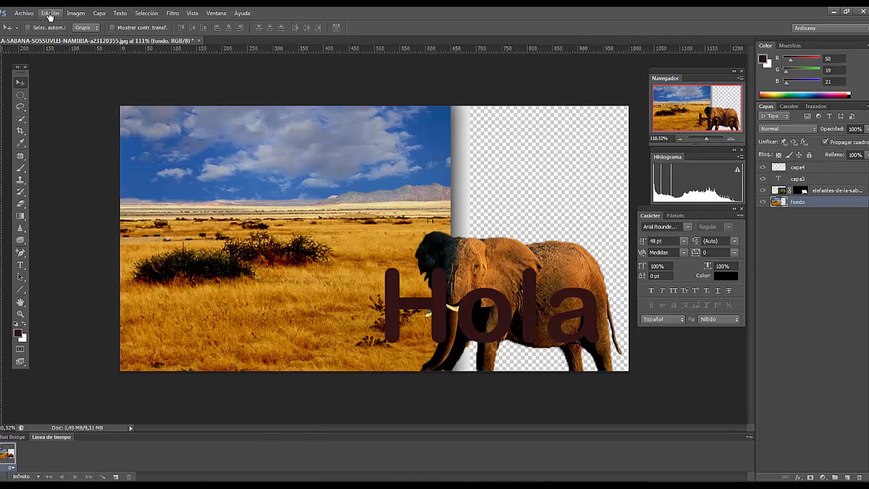
click(50, 14)
click(54, 25)
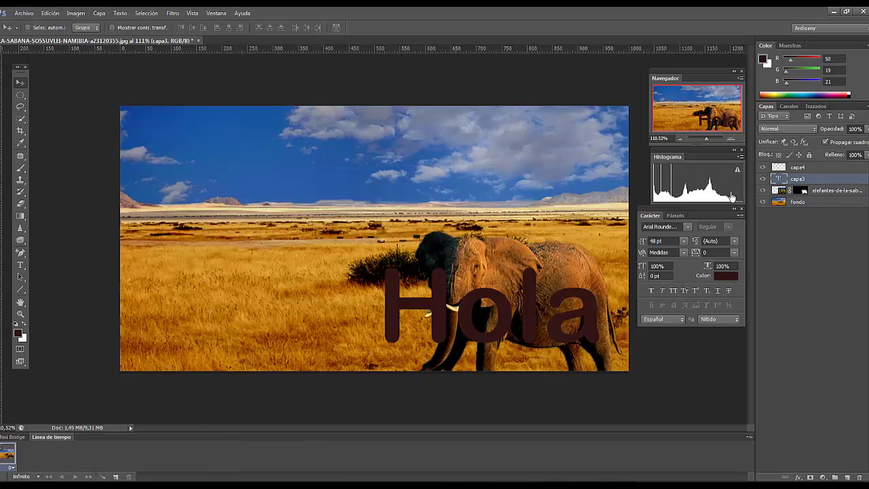
Move the Hola text onto the grass in front of the elephant and recolour it near-white, f6eced
drag(566, 305, 339, 286)
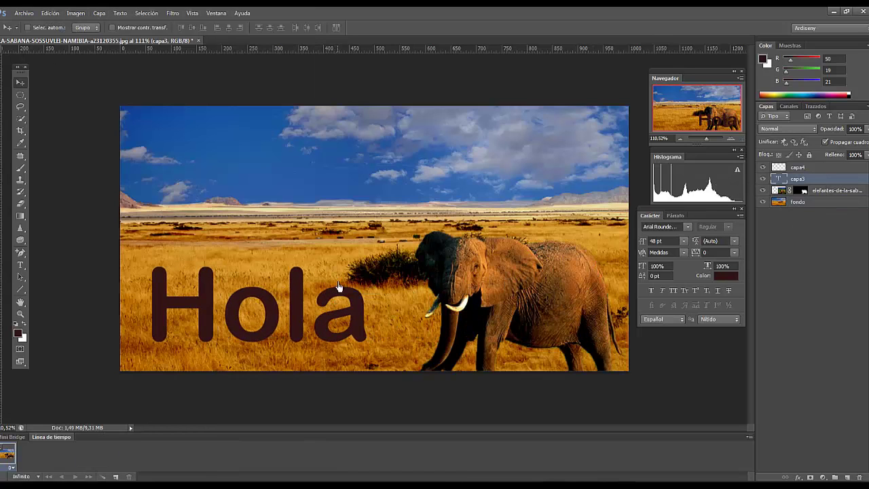
click(21, 265)
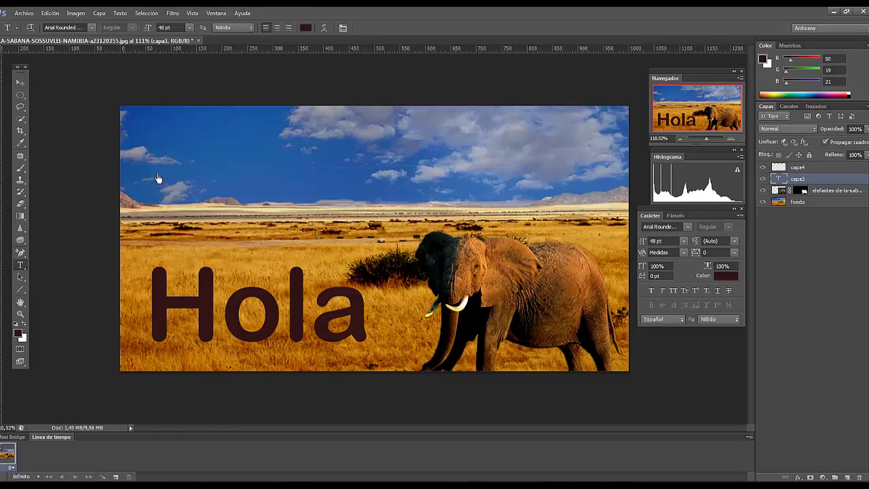
click(303, 29)
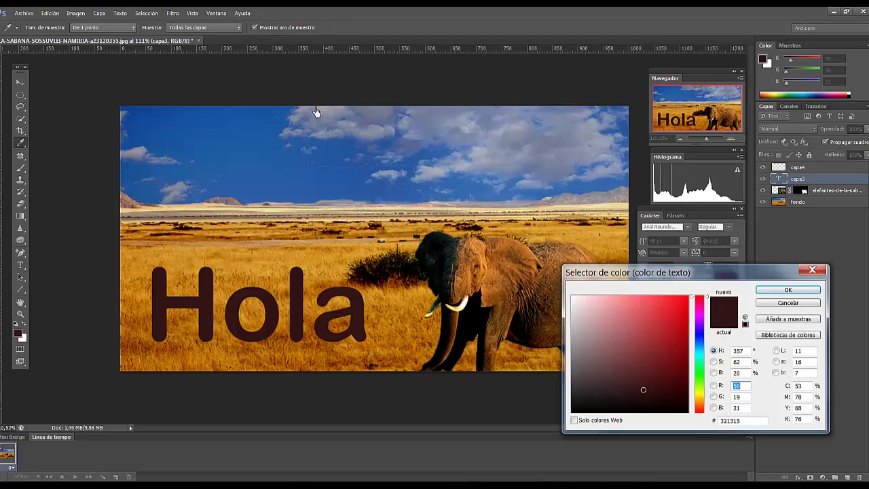
click(575, 303)
click(787, 290)
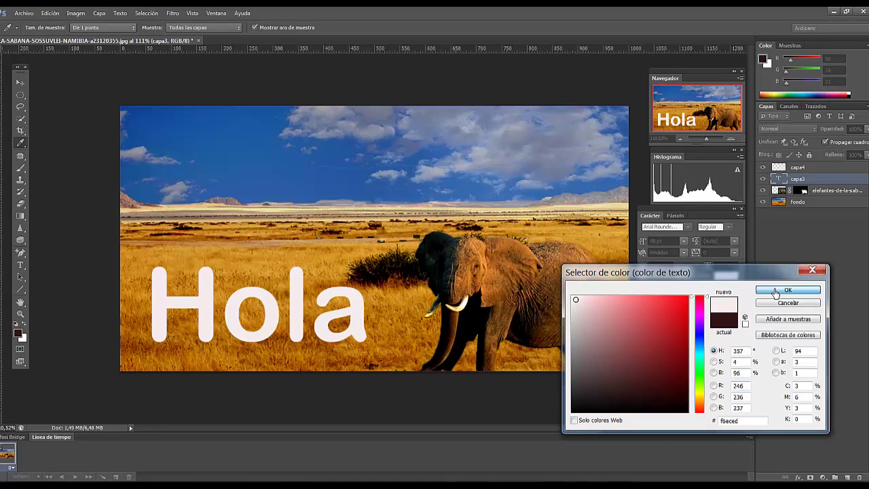
Select the whole sky of the fondo layer down to the horizon with the Quick Selection tool
click(819, 206)
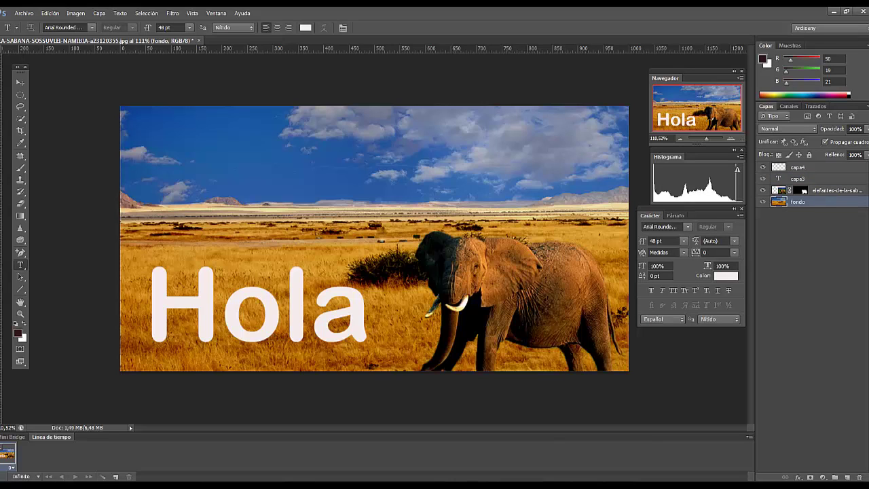
click(22, 121)
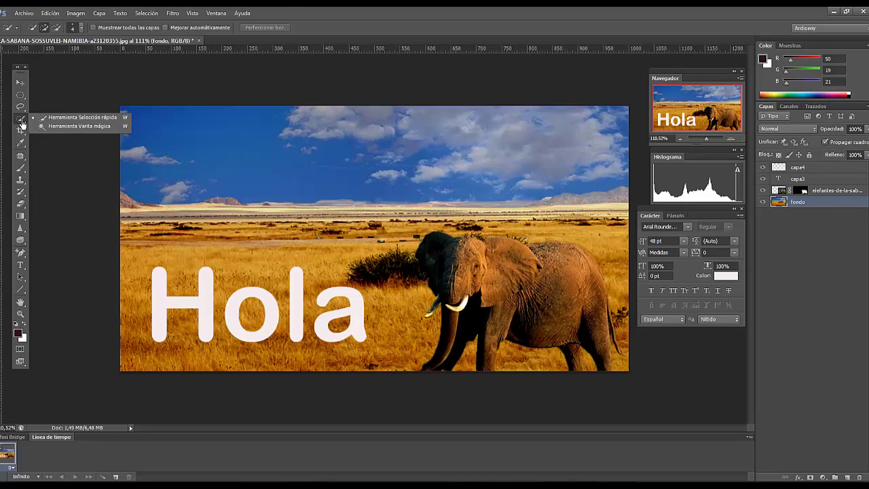
click(68, 118)
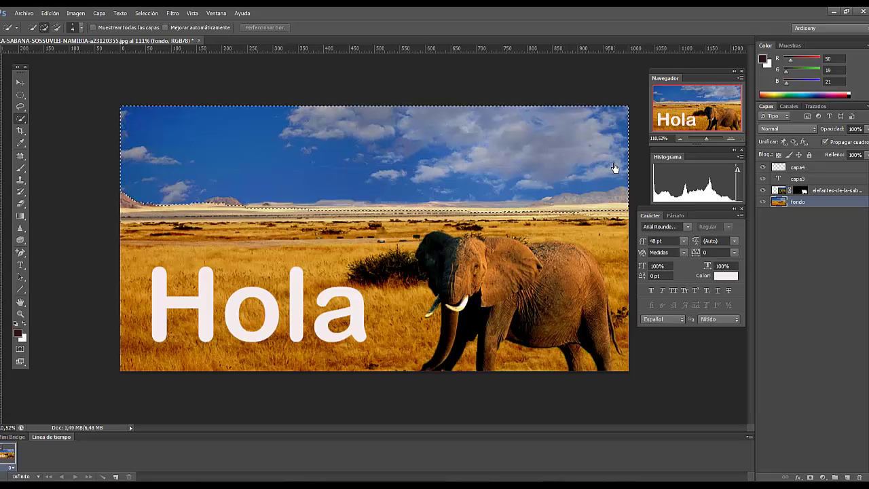
drag(614, 167, 563, 171)
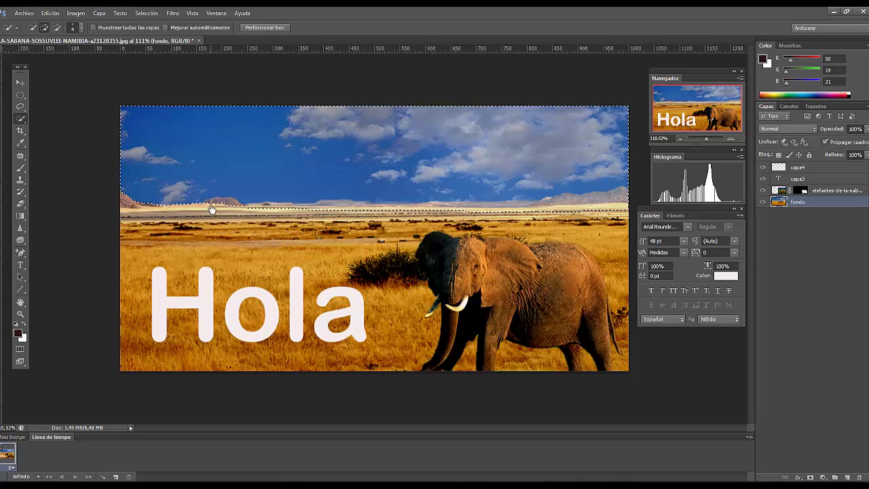
Copy the selected sky, paste it onto a new layer above fondo, and name that layer cielo
click(49, 13)
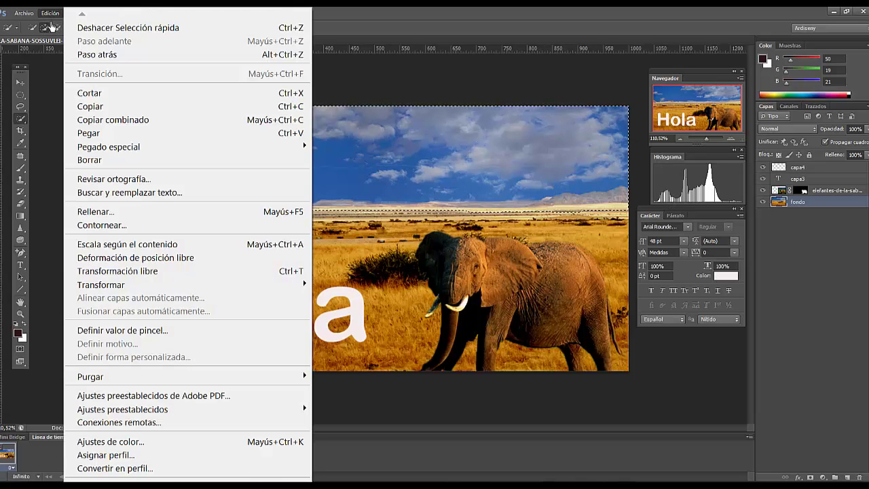
click(110, 108)
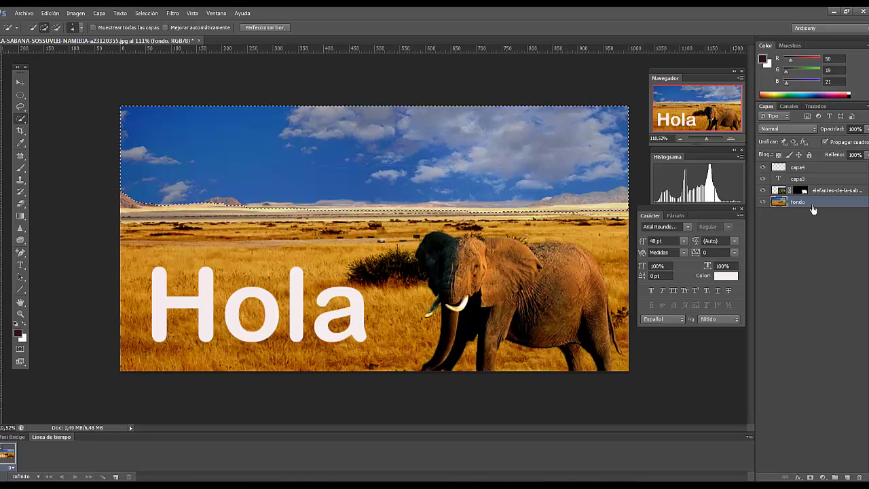
click(846, 477)
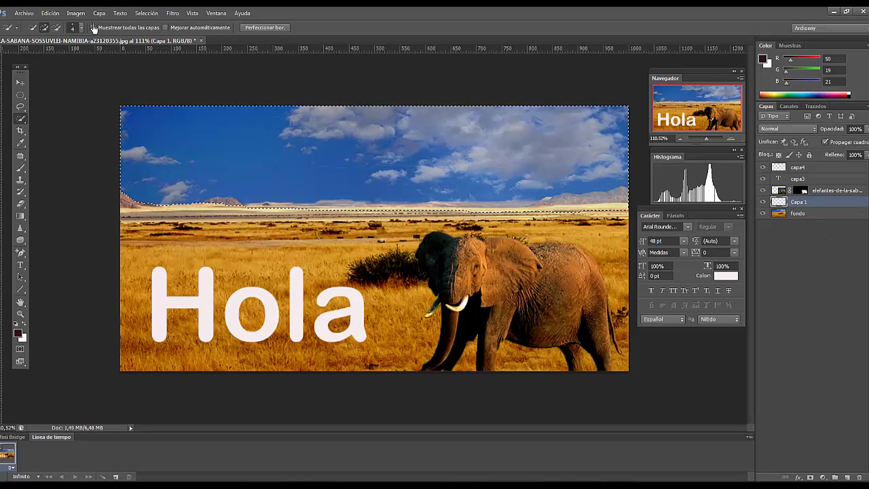
click(50, 13)
click(99, 121)
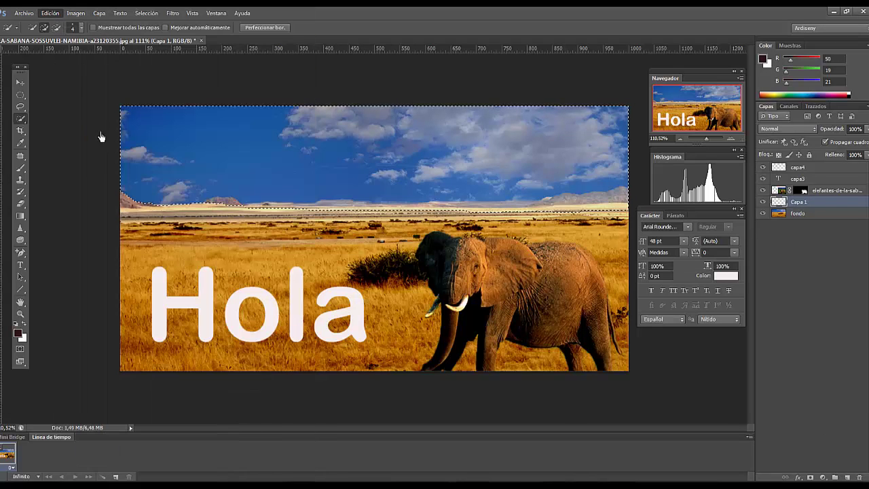
double_click(804, 206)
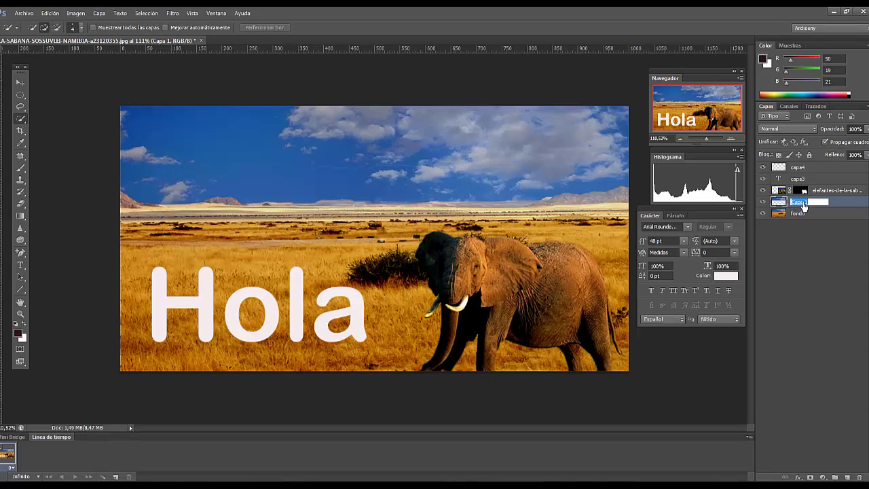
key(Return)
Place the Tormenta2 image from the cursophoto folder above cielo, scaled to about 62,81% so that it covers the canvas
mouse_move(634, 483)
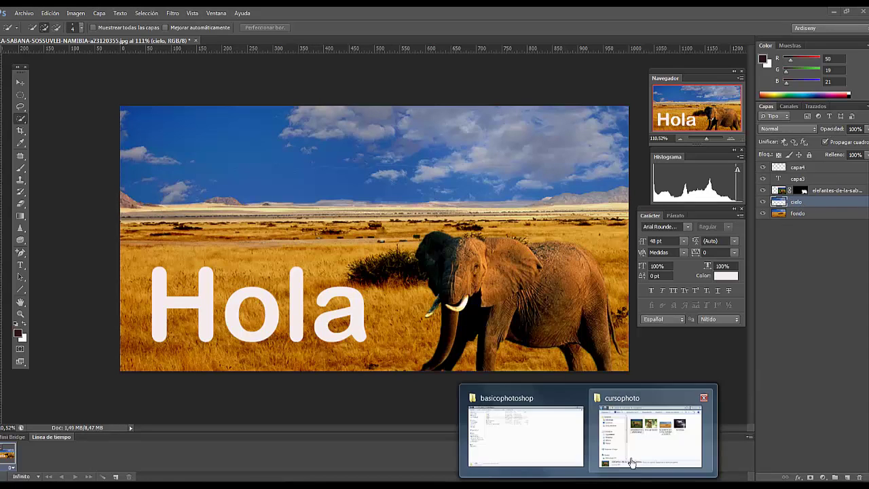
click(634, 458)
click(791, 324)
drag(791, 324, 381, 265)
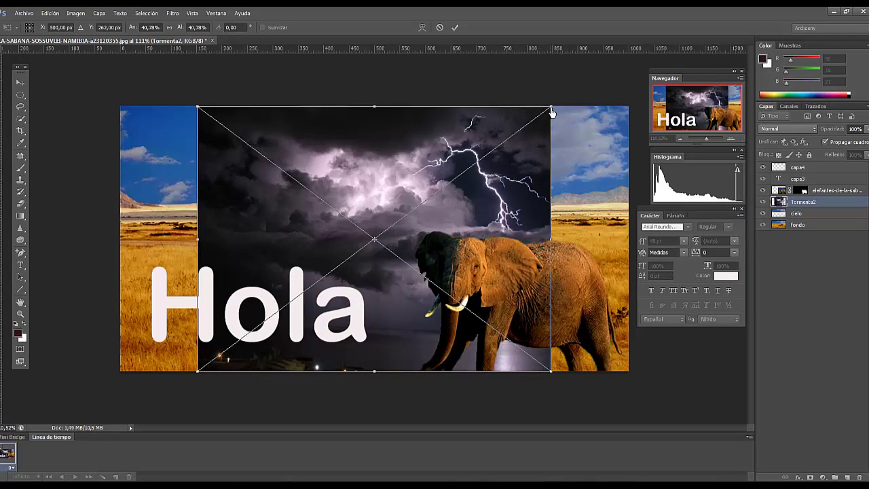
drag(551, 108, 633, 53)
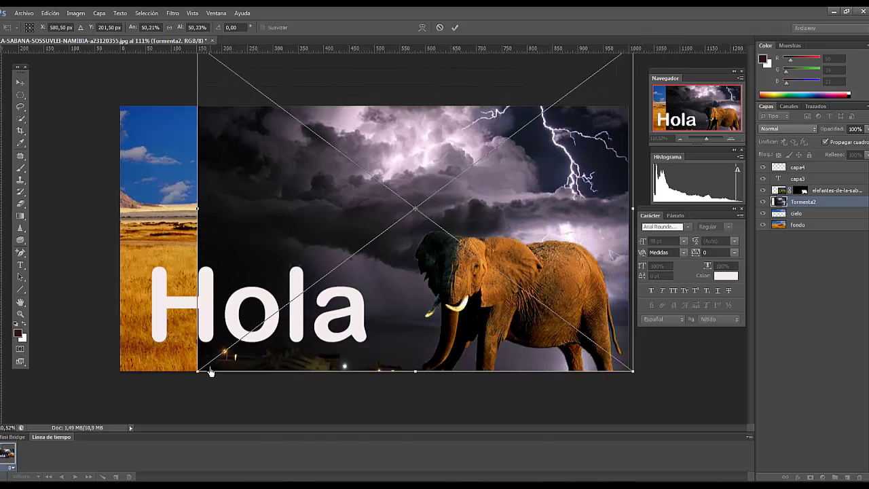
drag(198, 379, 85, 451)
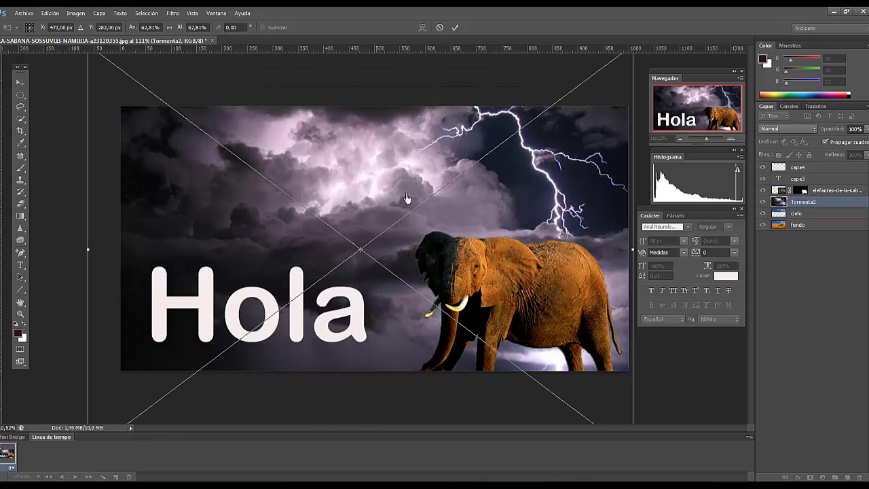
click(457, 25)
key(w)
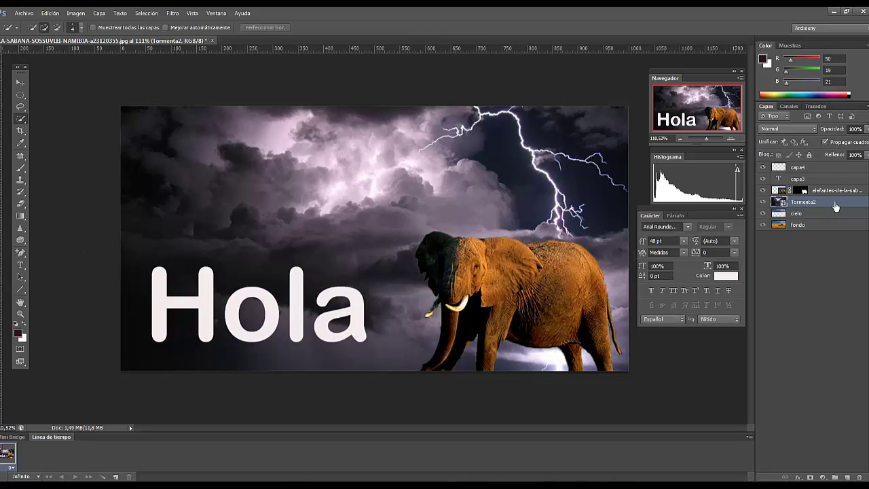
Create a clipping mask from Tormenta2 onto cielo and move the storm image until its bright lightning strikes the horizon above the elephant
right_click(835, 207)
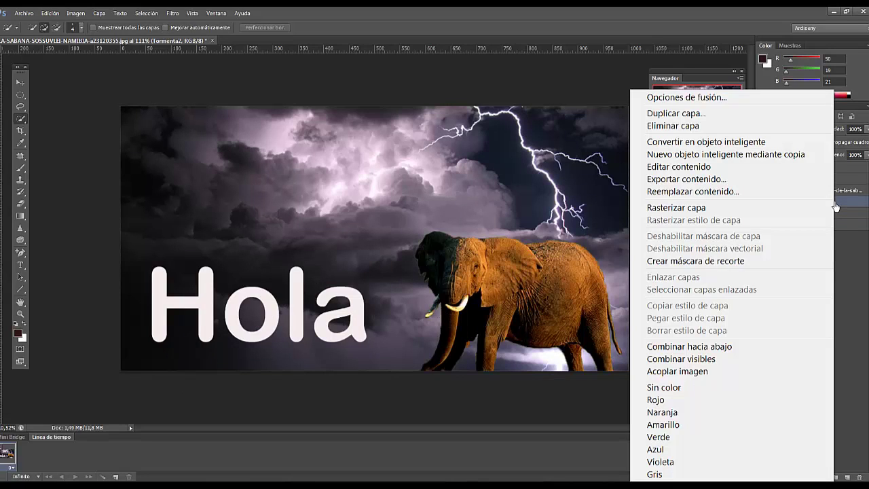
click(693, 262)
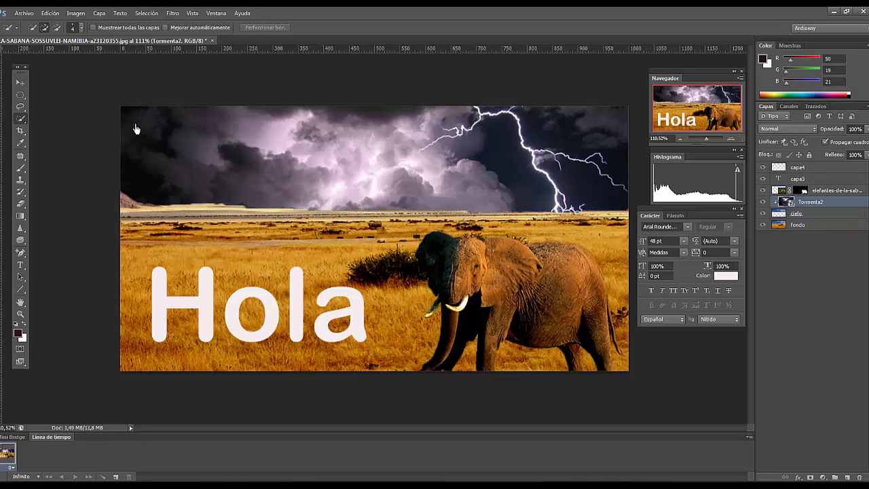
click(20, 82)
mouse_move(519, 171)
mouse_down()
mouse_move(514, 152)
mouse_move(490, 140)
mouse_move(528, 145)
mouse_move(532, 123)
mouse_move(527, 200)
mouse_move(529, 153)
mouse_move(529, 169)
mouse_up()
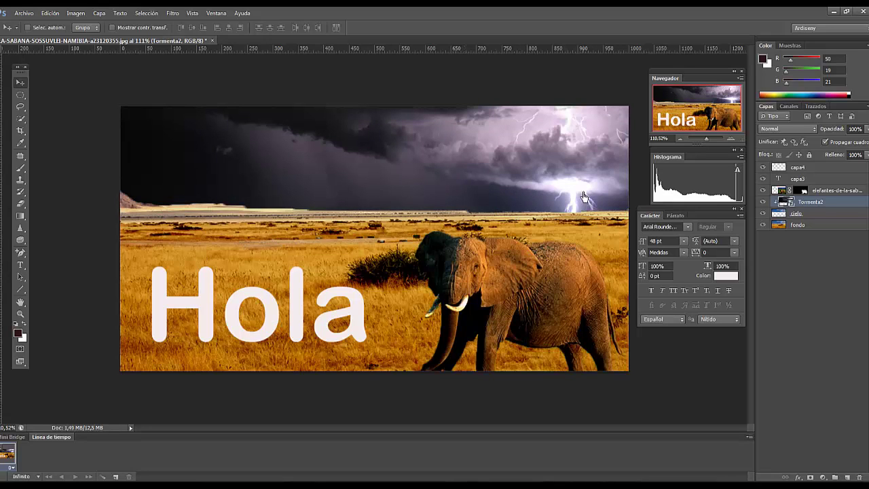
Apply a Levels adjustment to the fondo layer with the black input at 77 and the midtones at 1,35
click(812, 226)
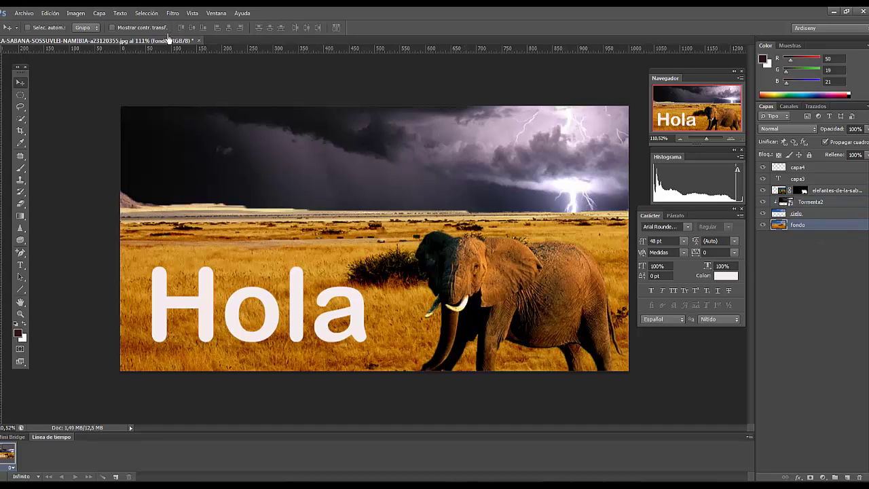
click(77, 15)
mouse_move(97, 48)
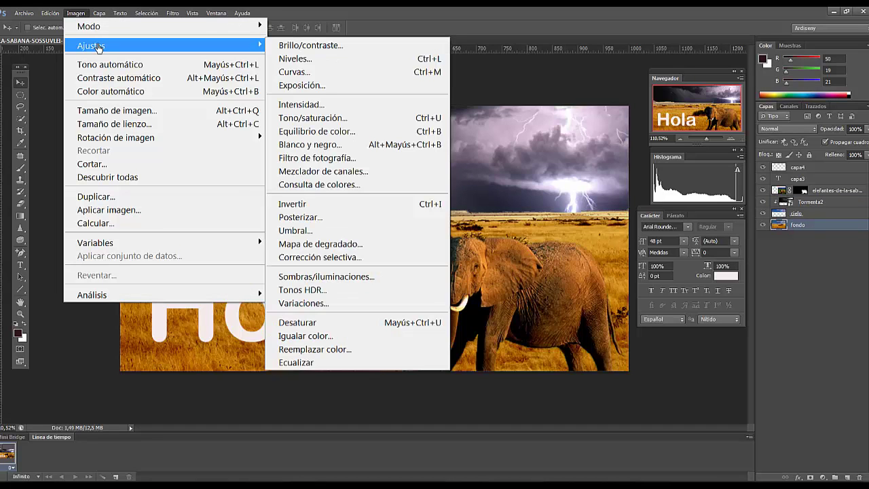
click(317, 59)
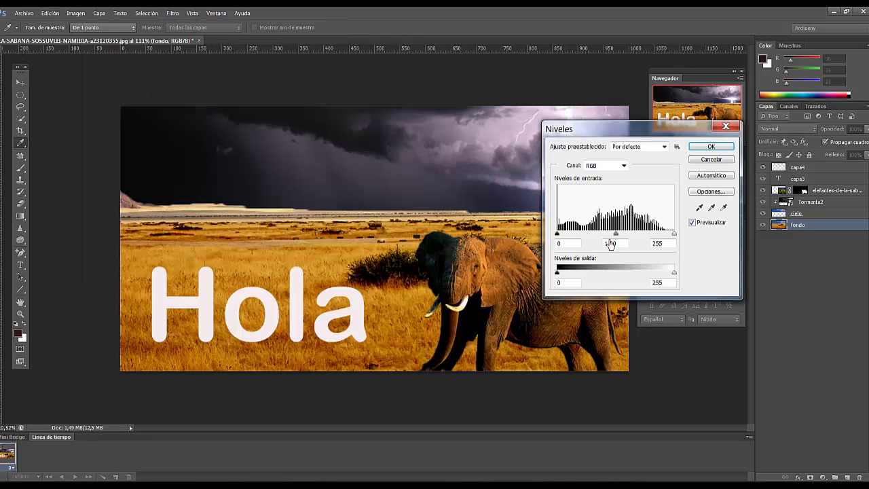
drag(557, 235, 625, 236)
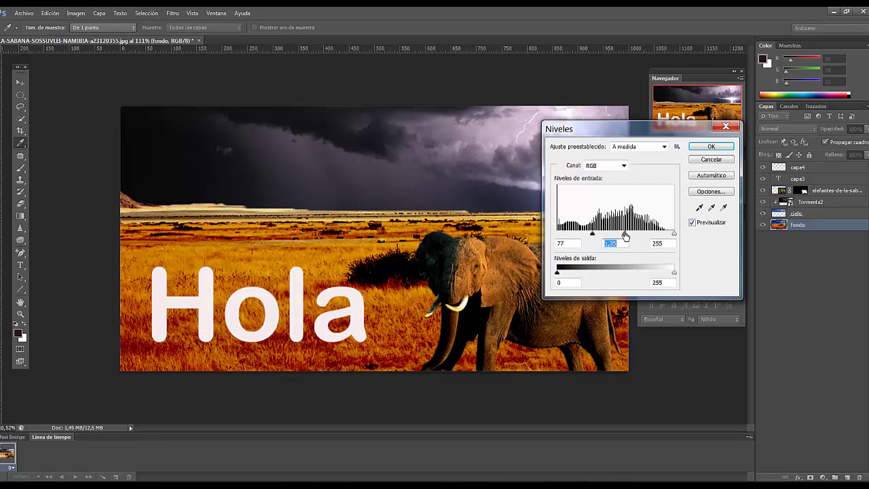
click(712, 147)
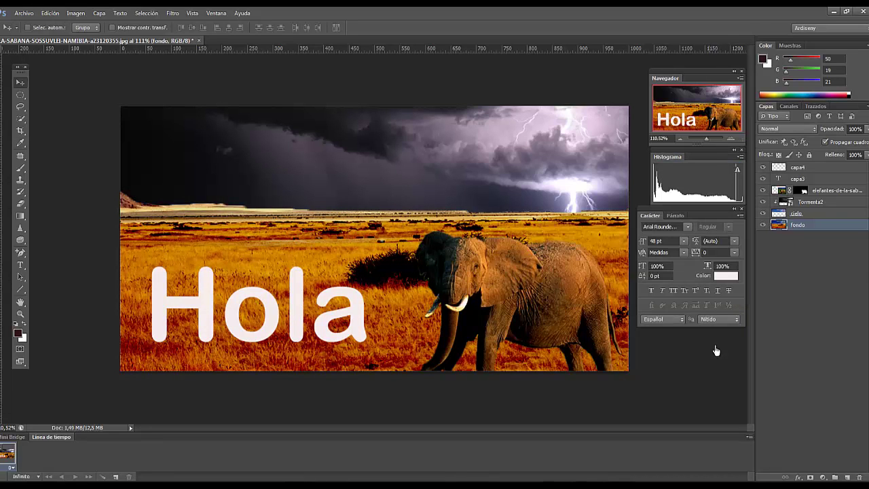
Apply a Levels adjustment to the elephant layer with the black input at 30 and the midtones at 1,11
click(827, 193)
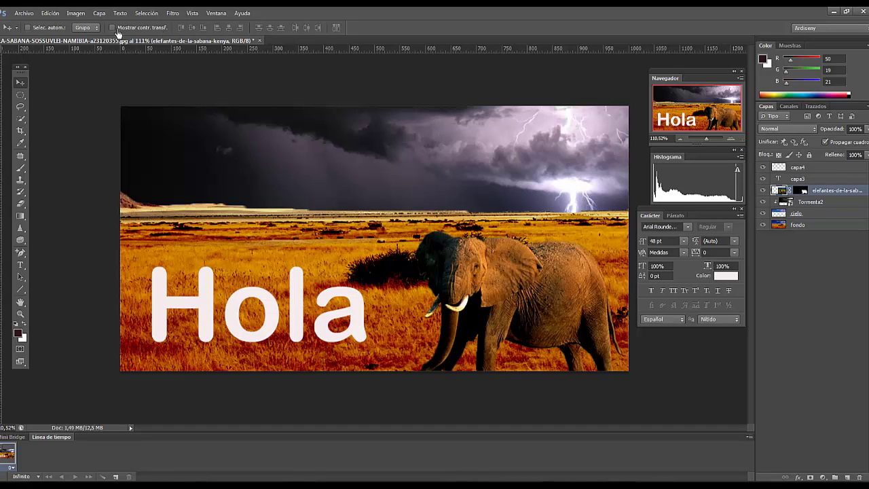
click(50, 13)
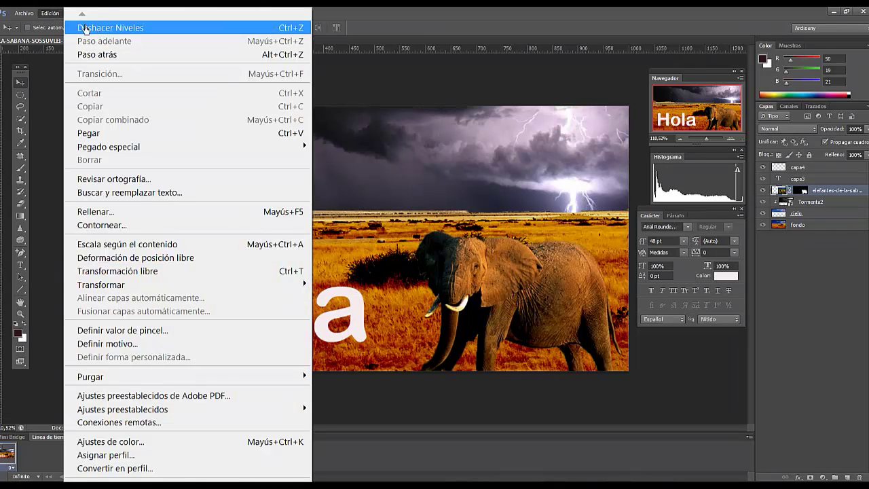
click(47, 99)
click(75, 13)
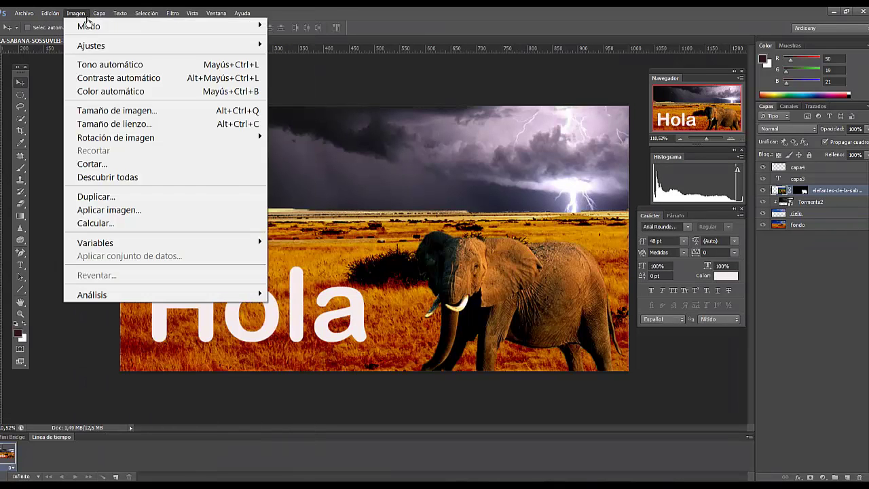
mouse_move(235, 50)
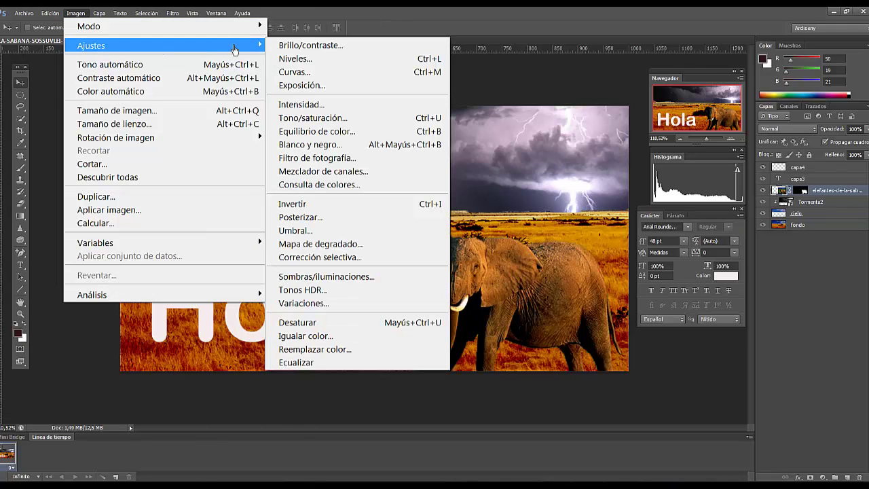
click(309, 59)
drag(558, 237, 571, 241)
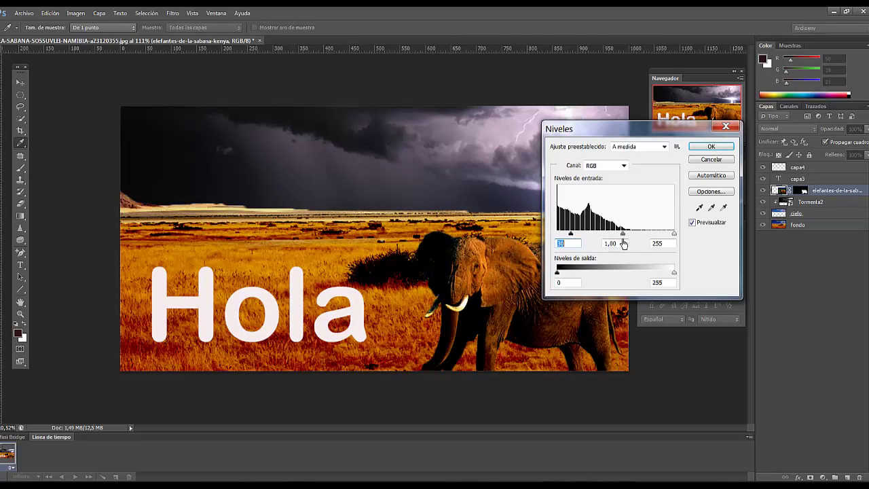
drag(623, 238, 618, 239)
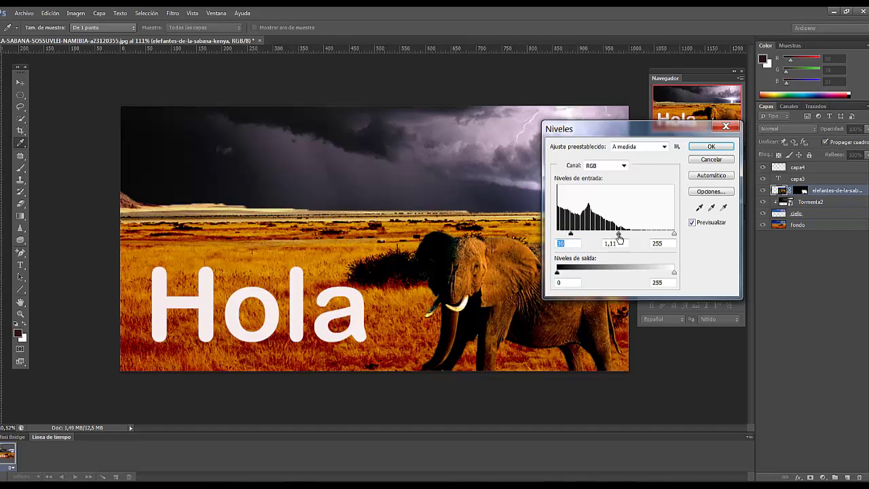
click(711, 148)
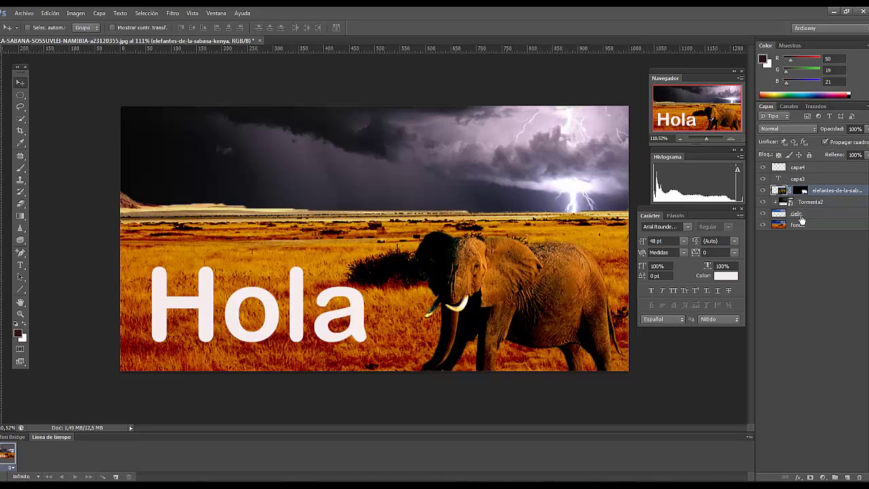
Hide the cielo, elephant and capa3 text layers to view the fondo savanna image on its own
click(763, 215)
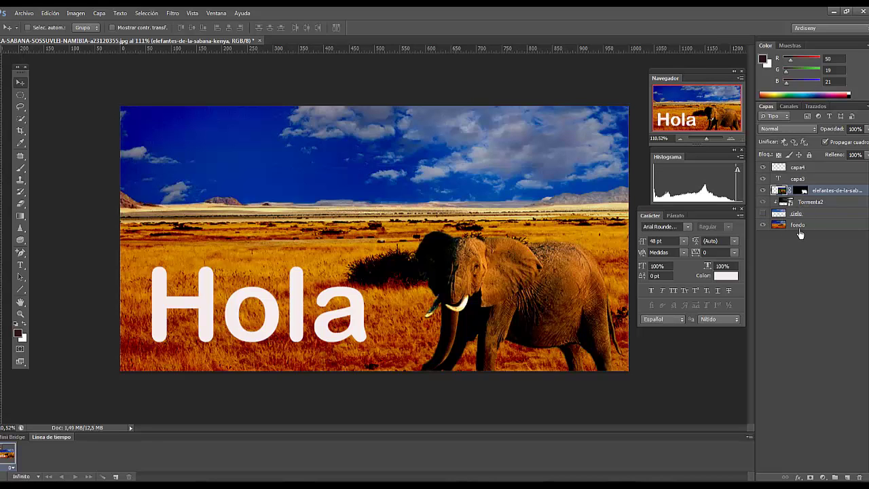
click(764, 191)
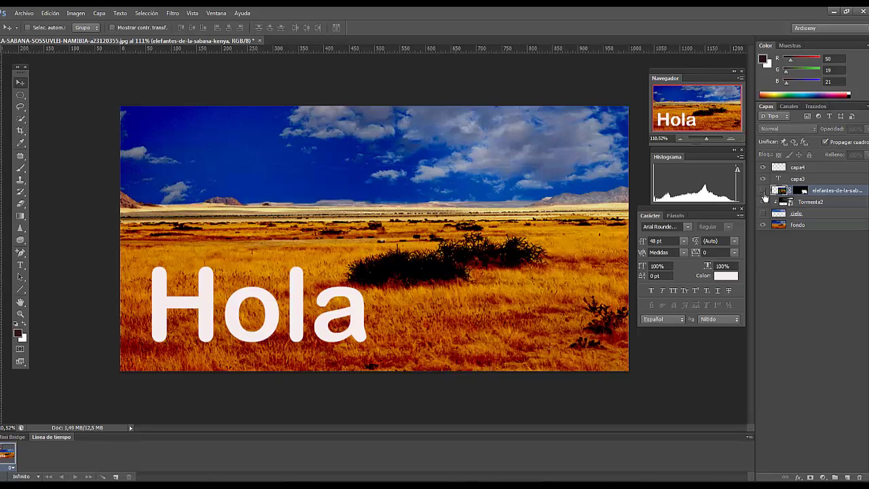
click(763, 179)
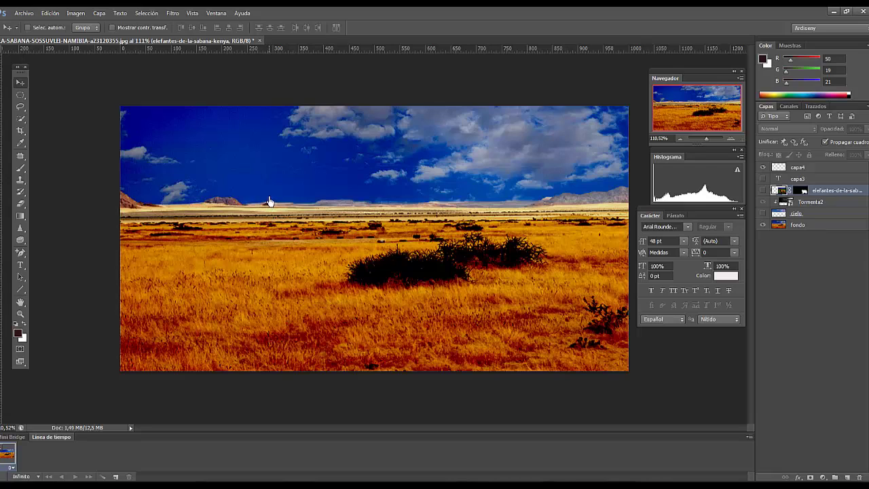
Show cielo again, toggle Tormenta2 off and on to compare the skies, and restore the elephant and capa3 text layers
click(764, 215)
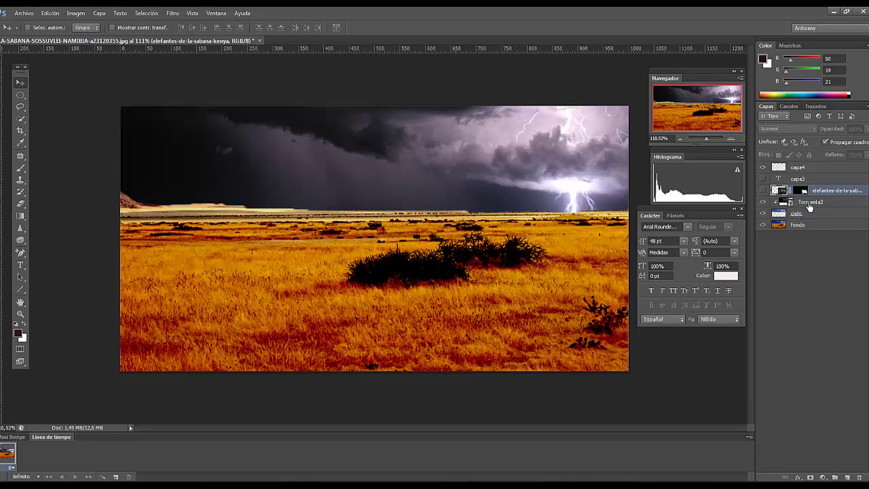
click(763, 203)
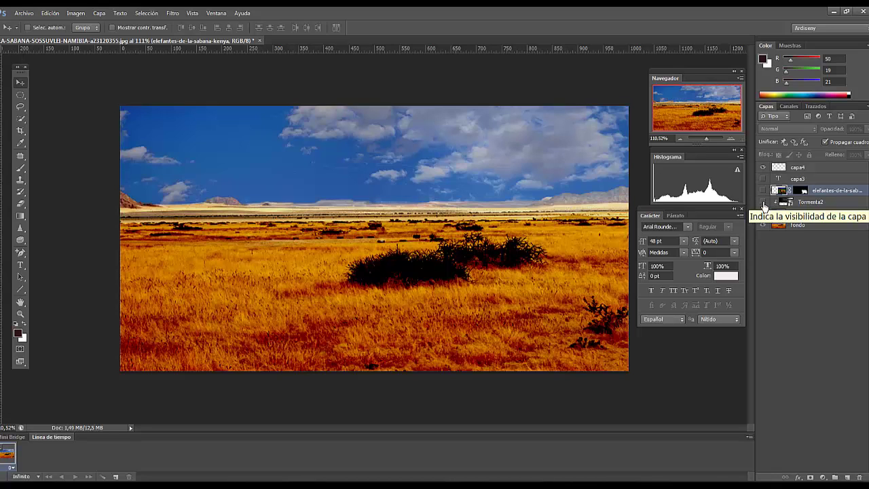
click(763, 203)
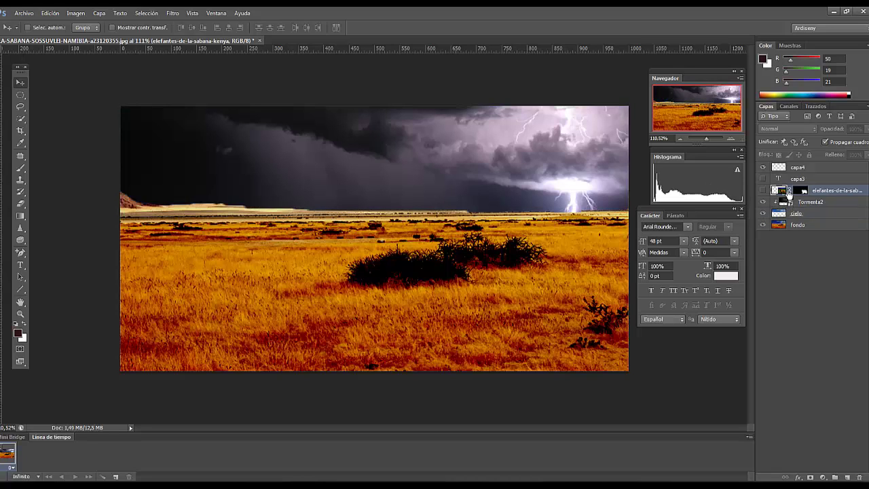
click(762, 191)
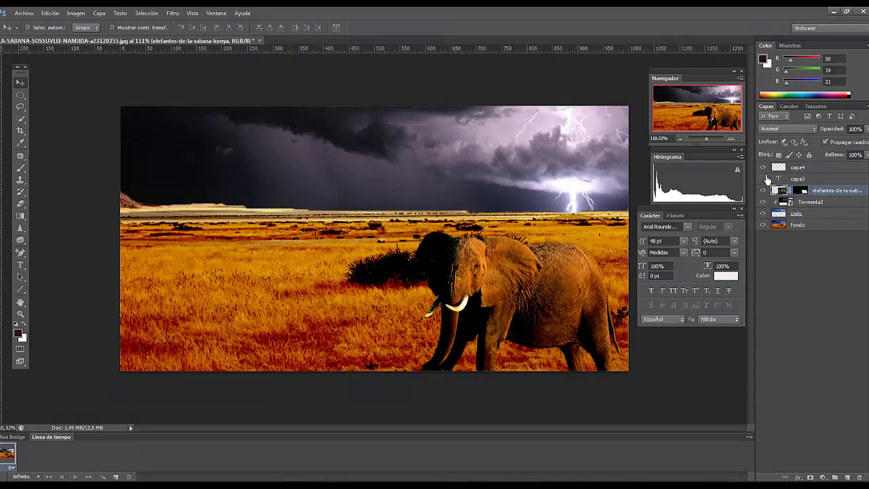
click(764, 179)
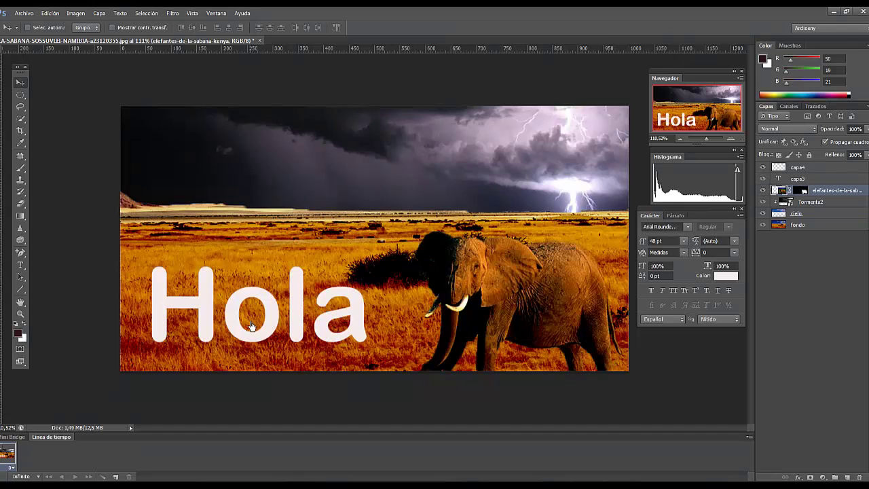